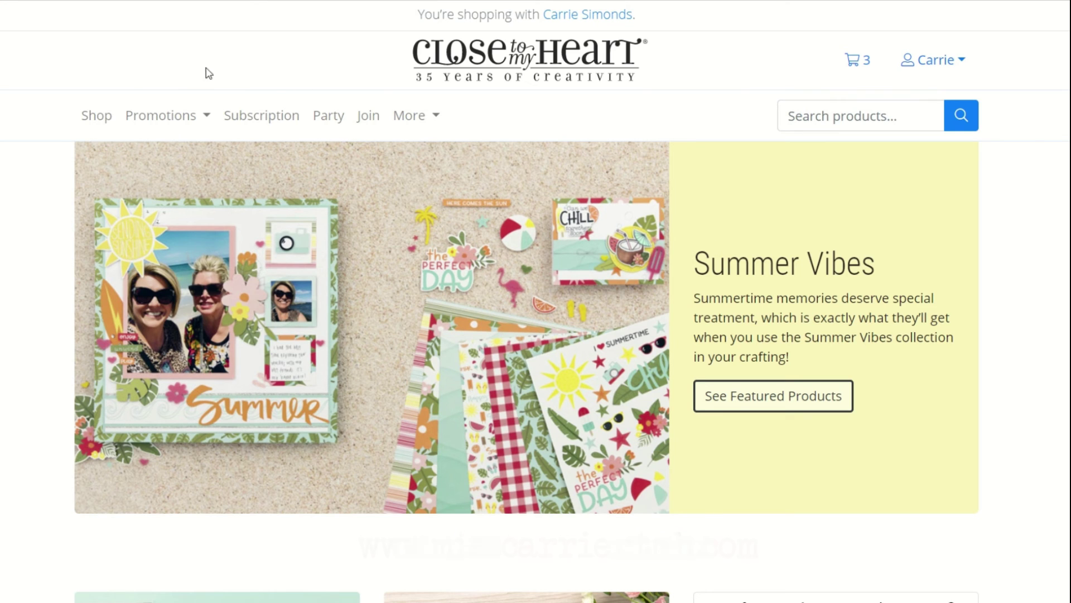
Open the Happiest Place promotion and scroll through its product grid.
click(206, 118)
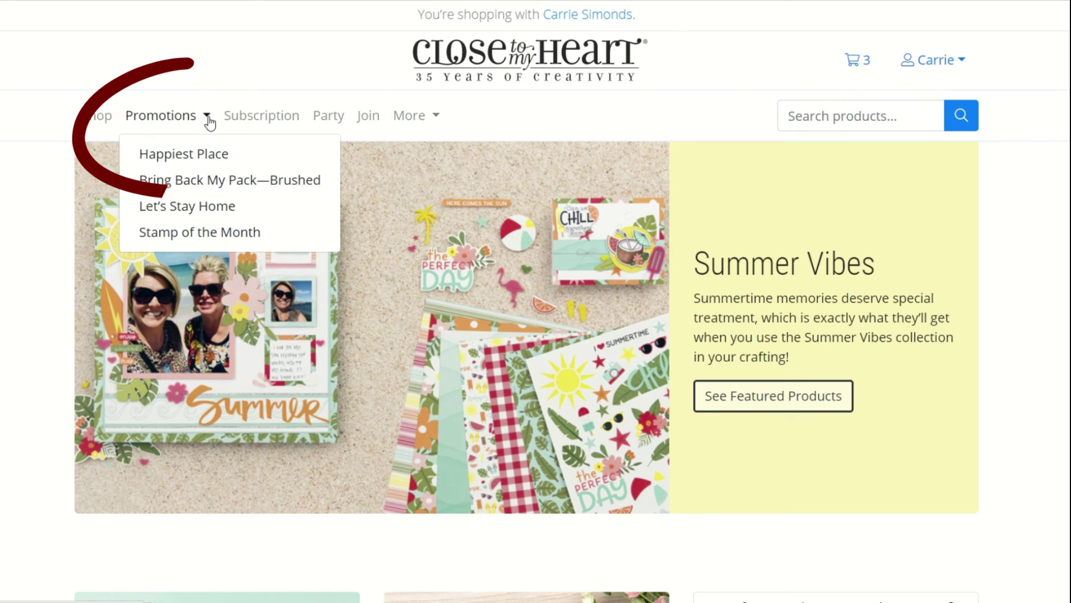
click(192, 155)
scroll(534, 290, down, 3)
scroll(533, 295, down, 15)
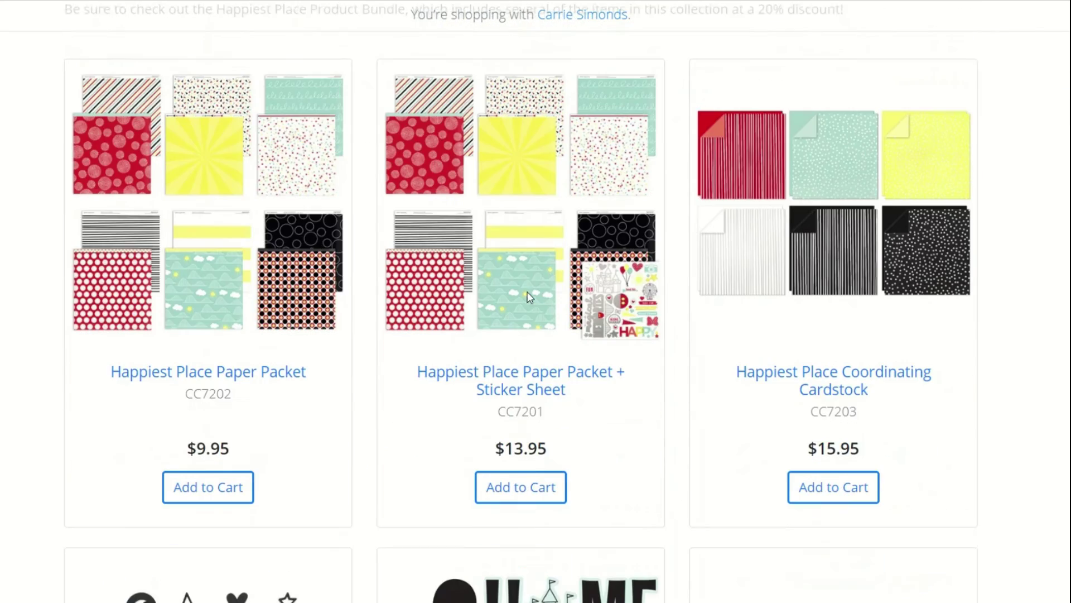
scroll(529, 296, down, 7)
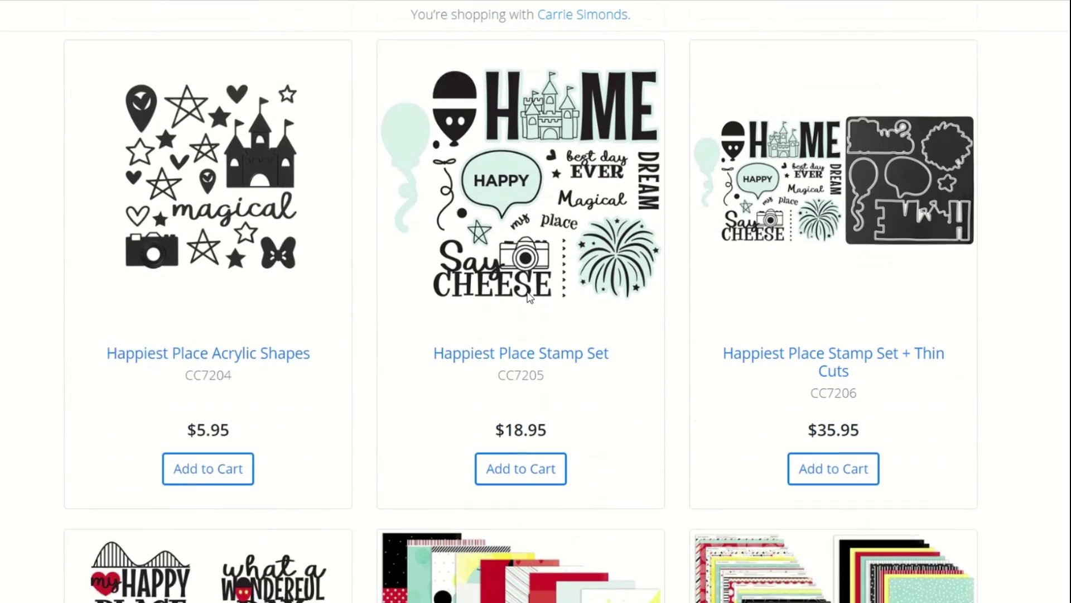
scroll(530, 298, down, 3)
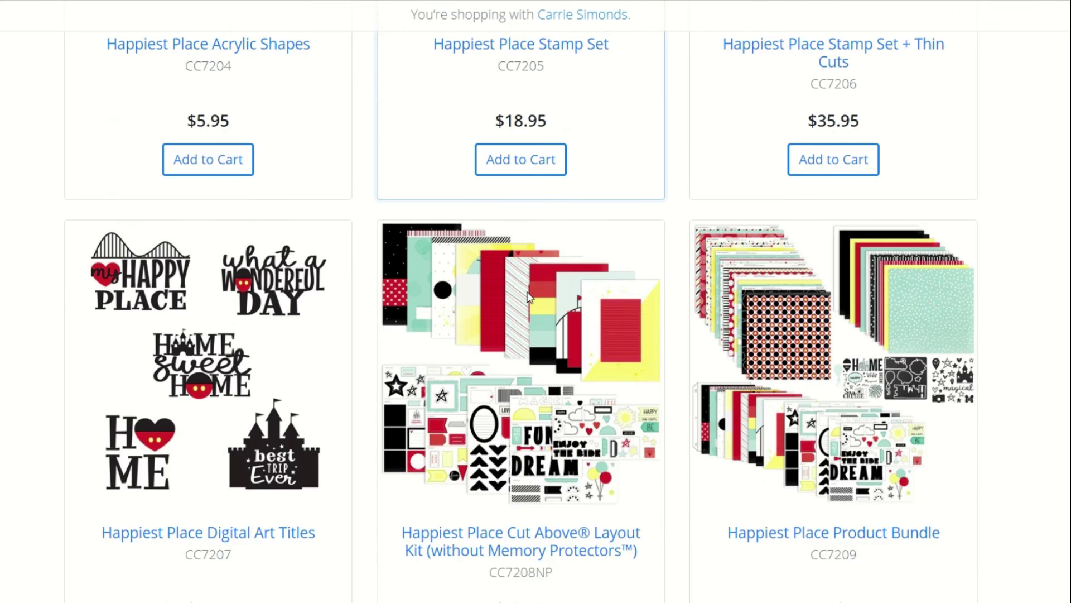
scroll(529, 296, down, 2)
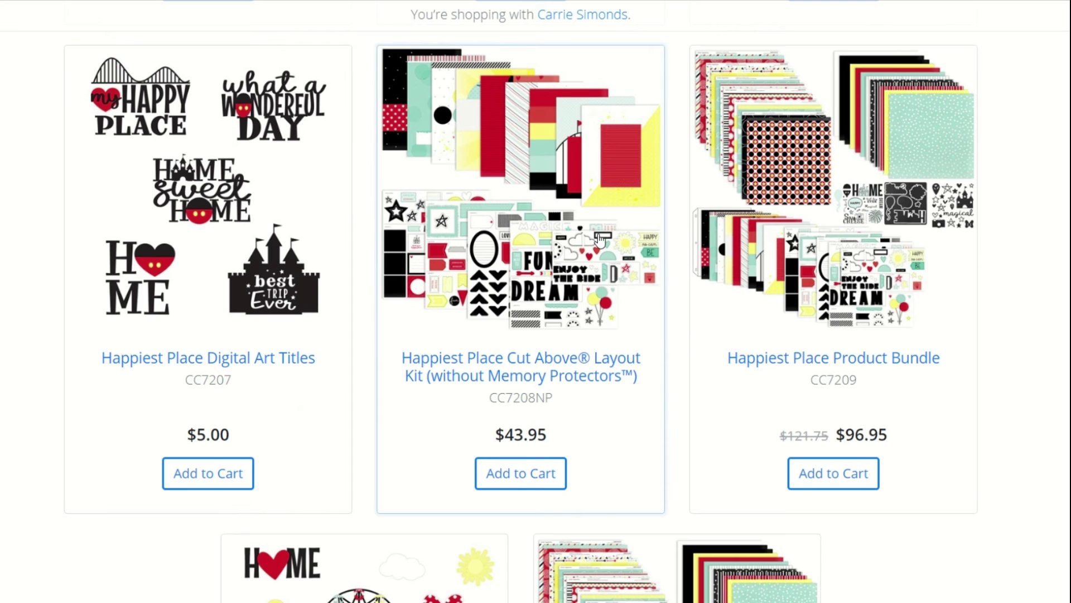
scroll(600, 237, down, 6)
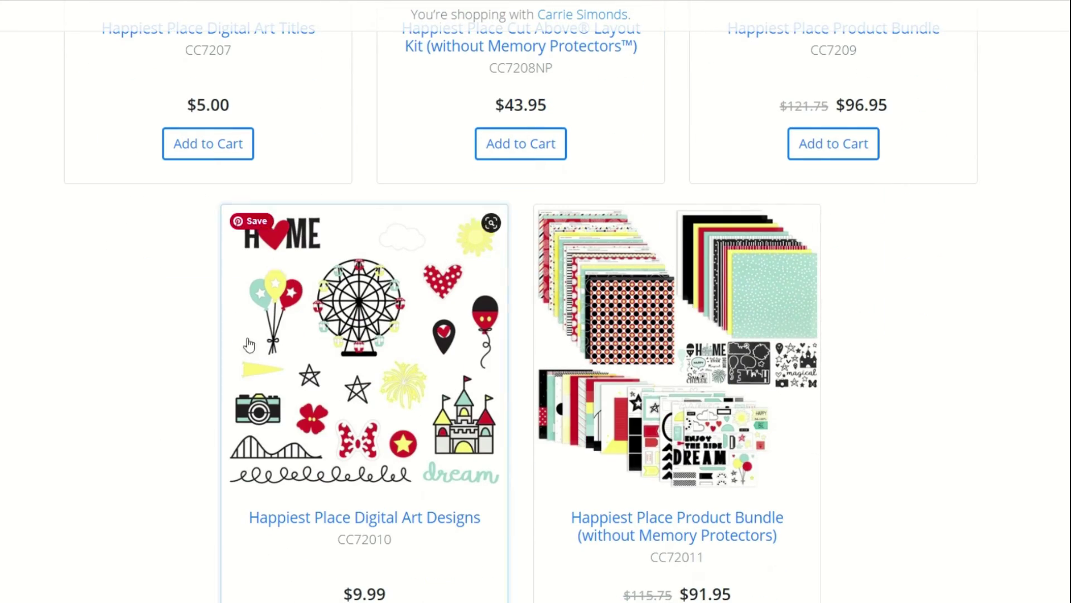
scroll(441, 360, down, 2)
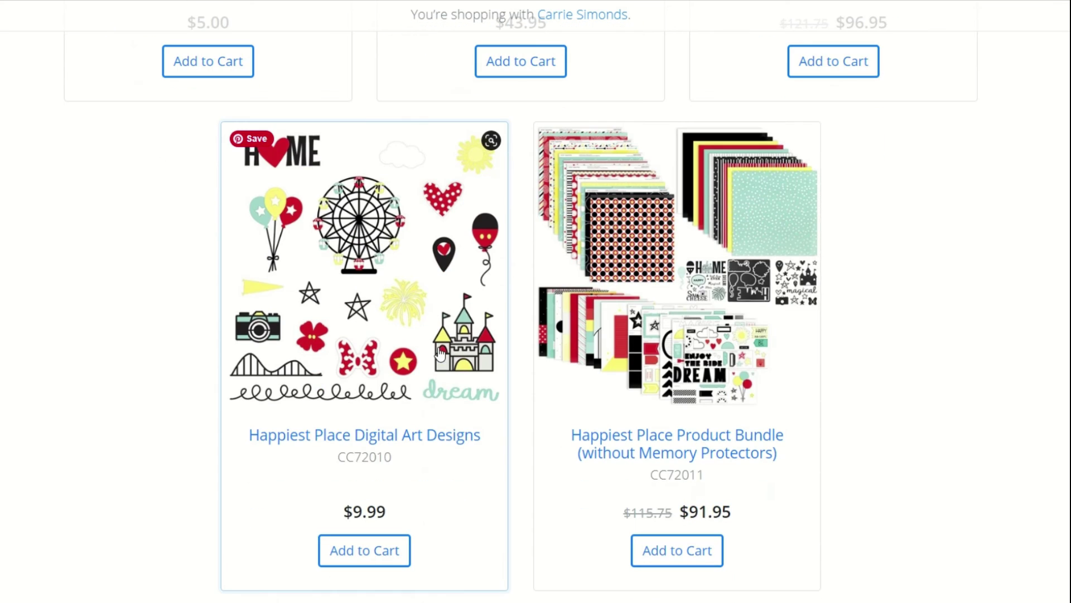
Open the Happiest Place Digital Art Designs product page ($9.99, 20 SVG files).
click(396, 436)
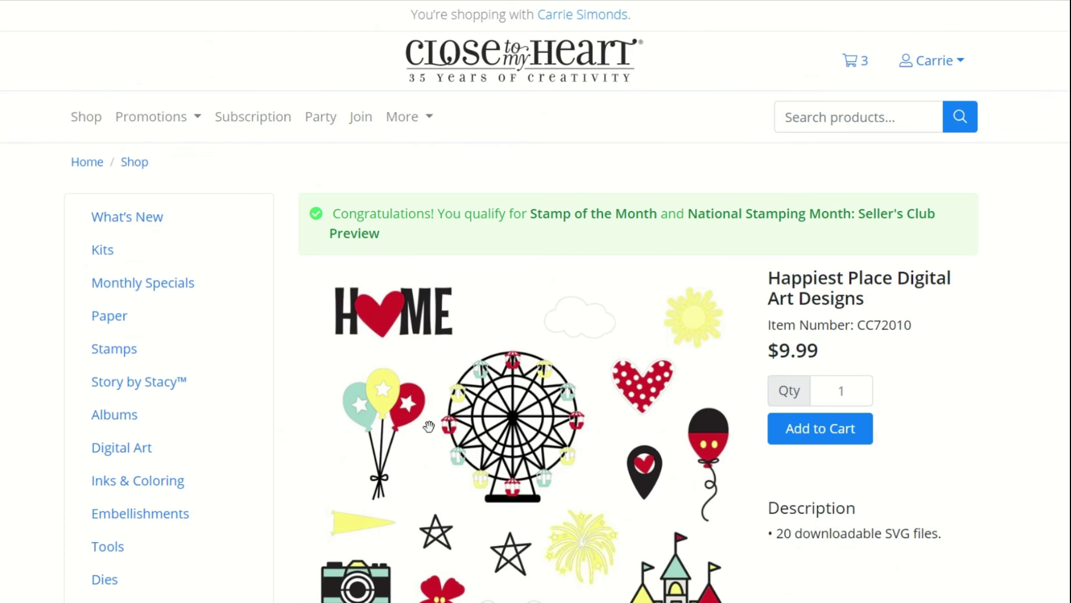
scroll(601, 362, down, 2)
scroll(602, 362, down, 2)
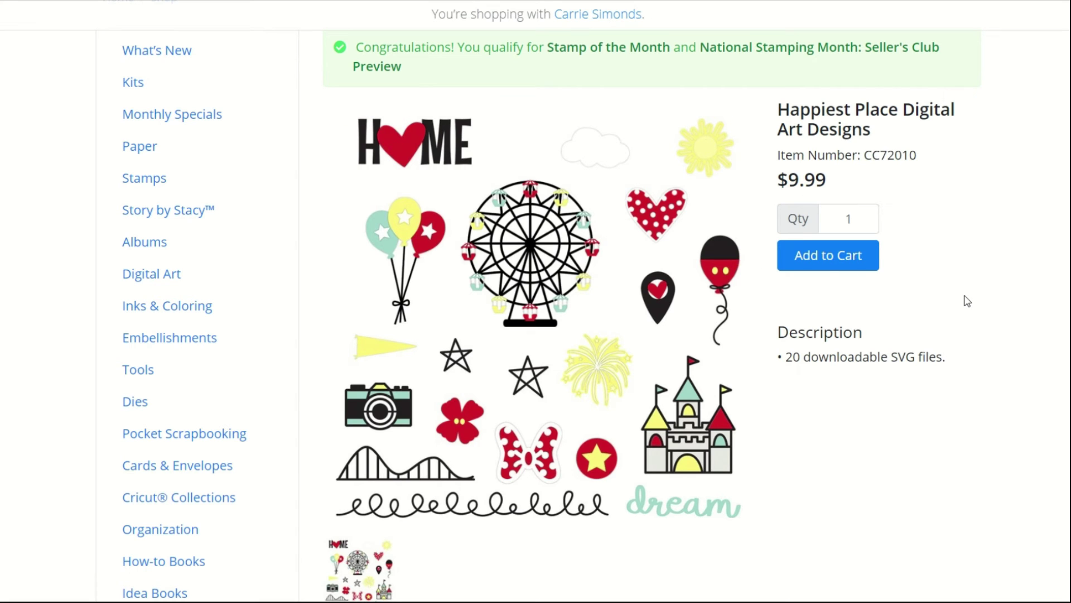
scroll(967, 302, up, 3)
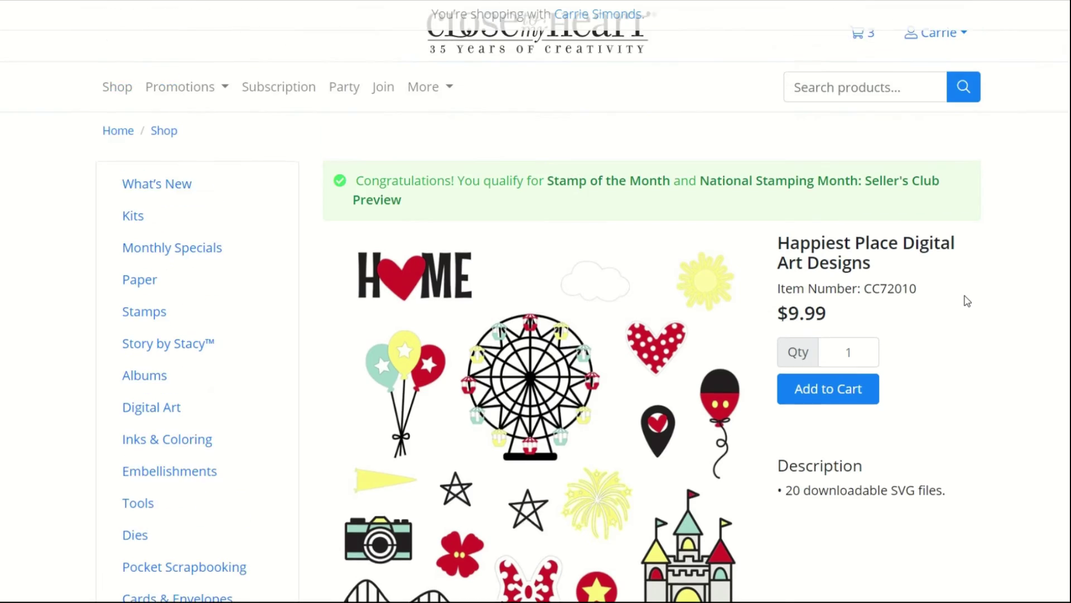
click(951, 60)
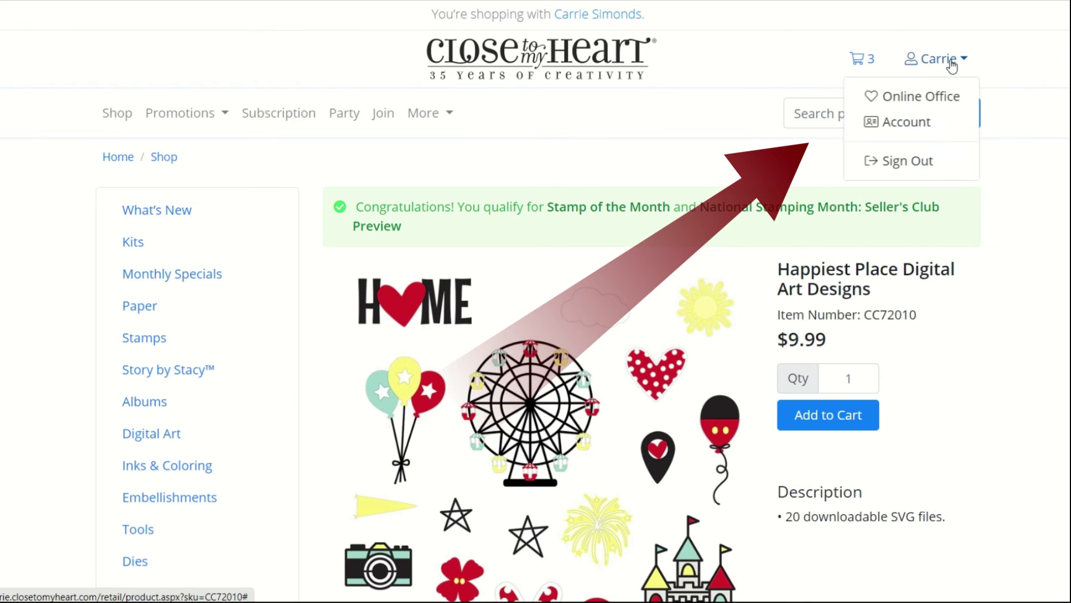
Download the Happiest Place Designs files from the account's Digital Library.
click(901, 121)
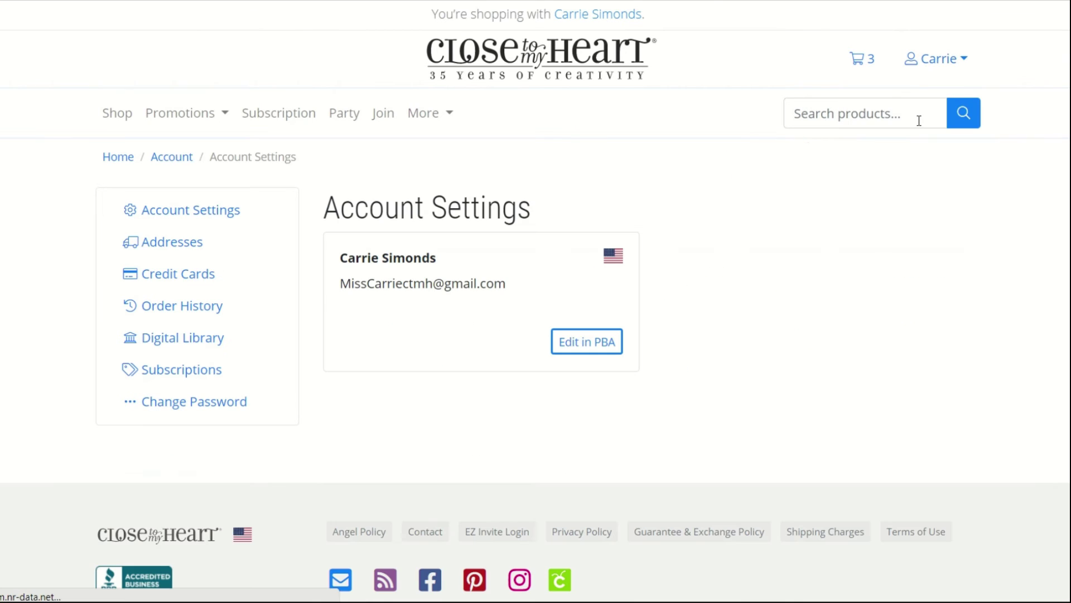
click(157, 350)
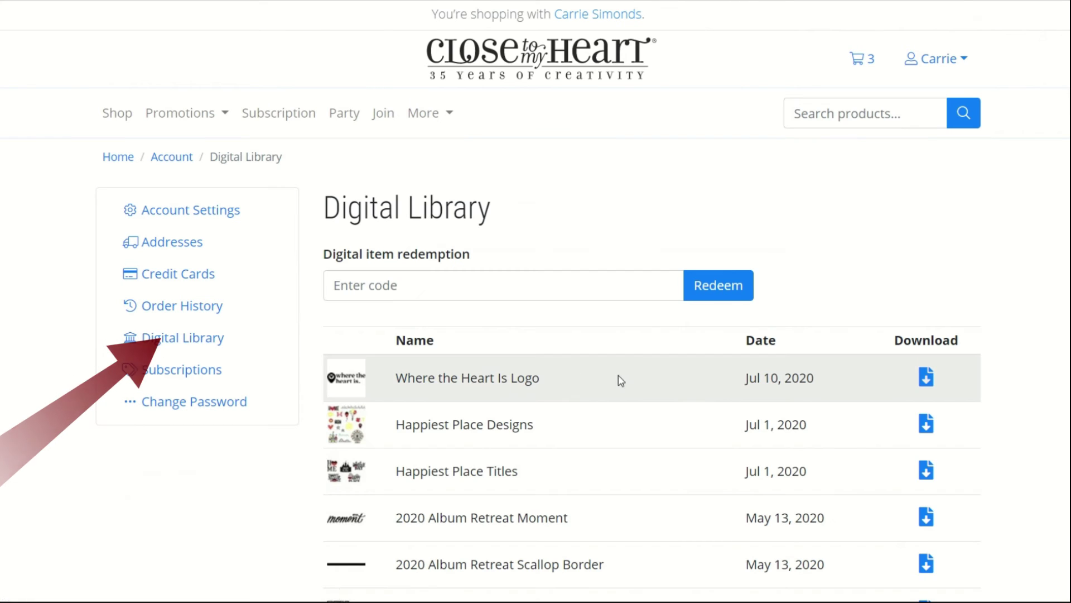
scroll(624, 380, down, 2)
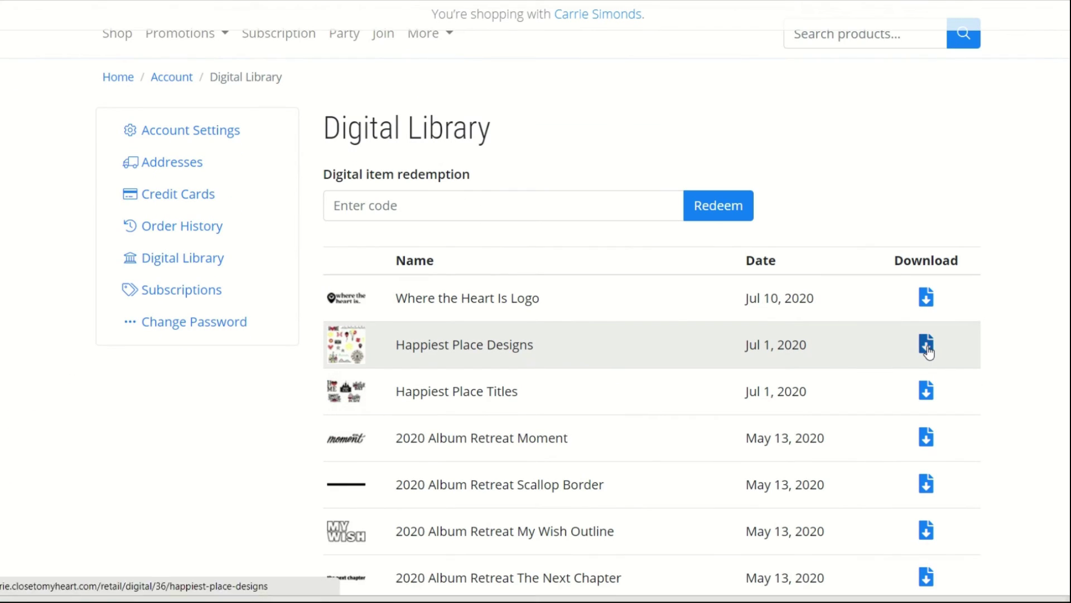
click(926, 347)
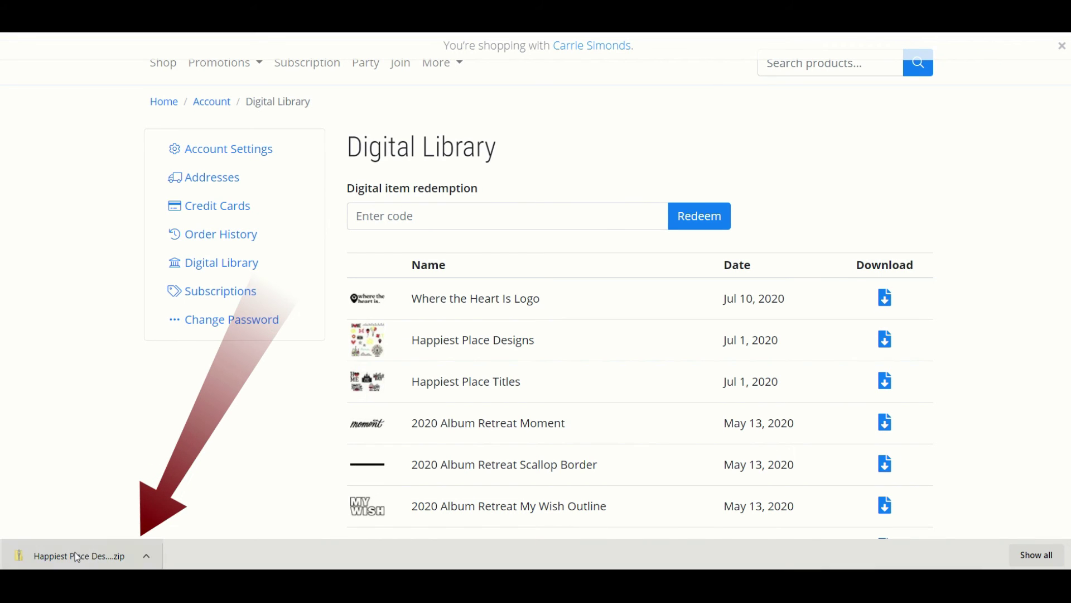
Extract the Happiest Place Designs zip to the suggested Downloads folder, then return to Cricut's Upload page.
click(89, 542)
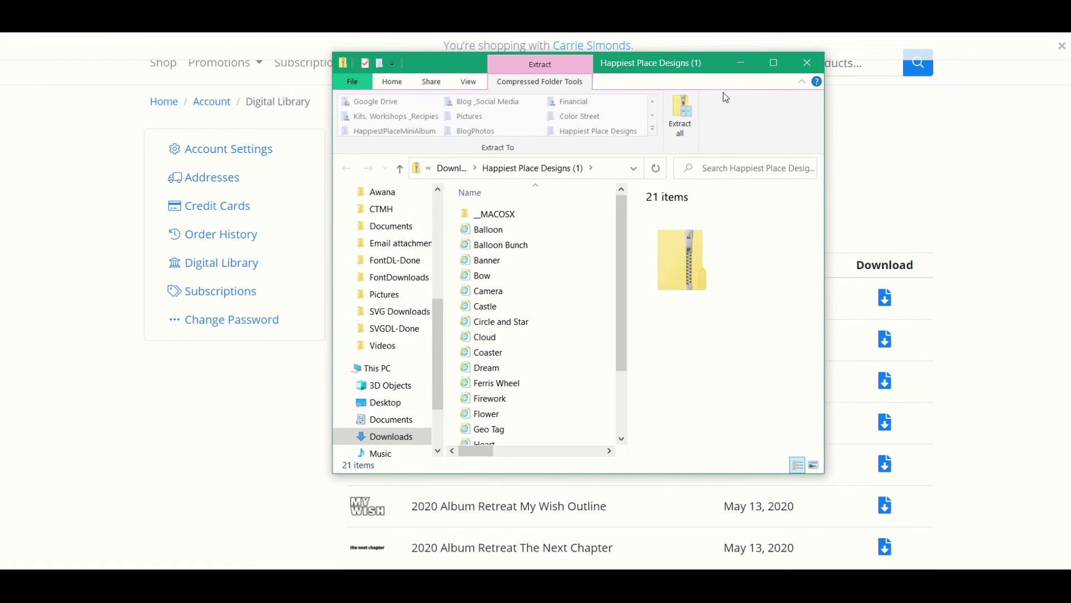
click(681, 116)
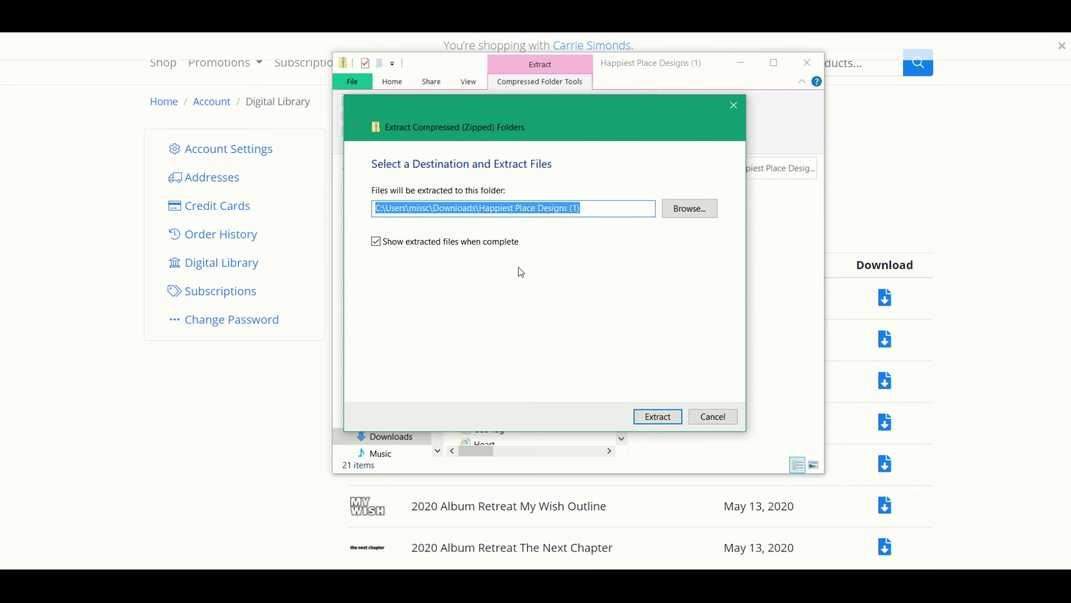
click(658, 418)
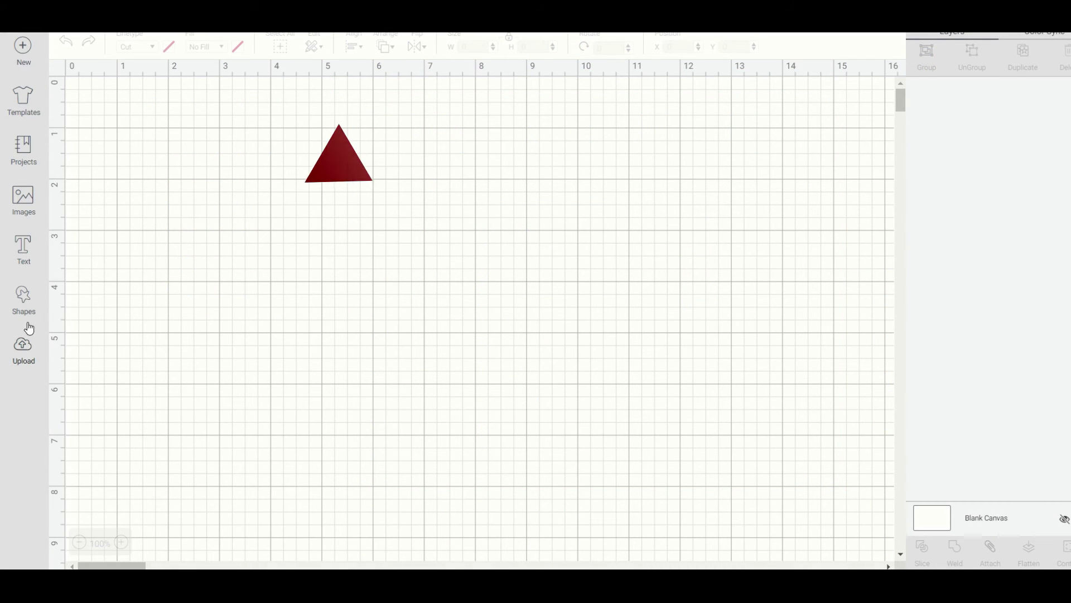
click(28, 352)
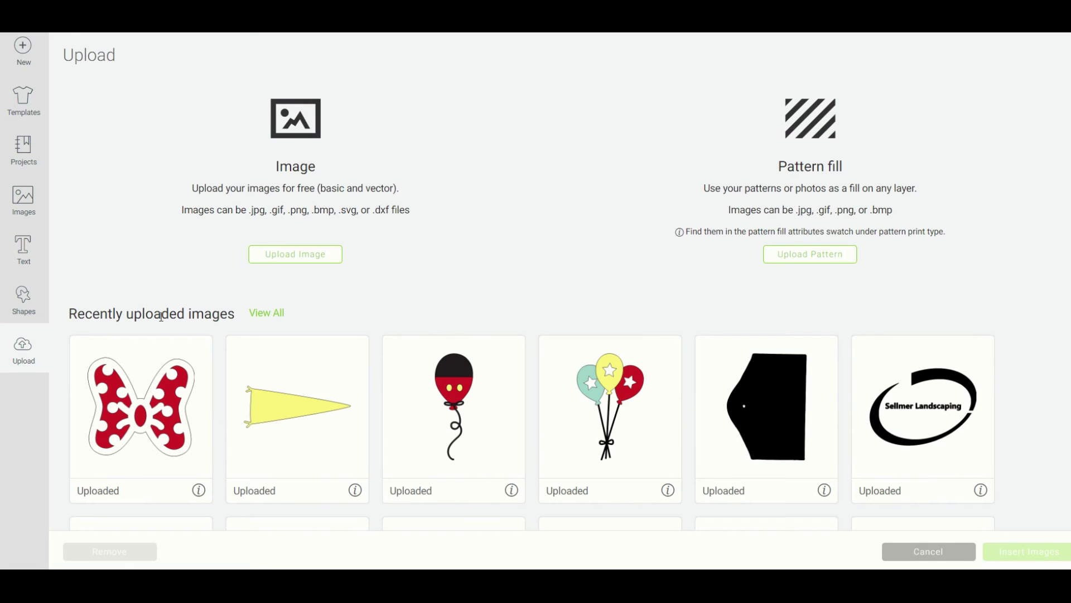
Upload the Bow SVG from the extracted Happiest Place Designs folder.
click(275, 257)
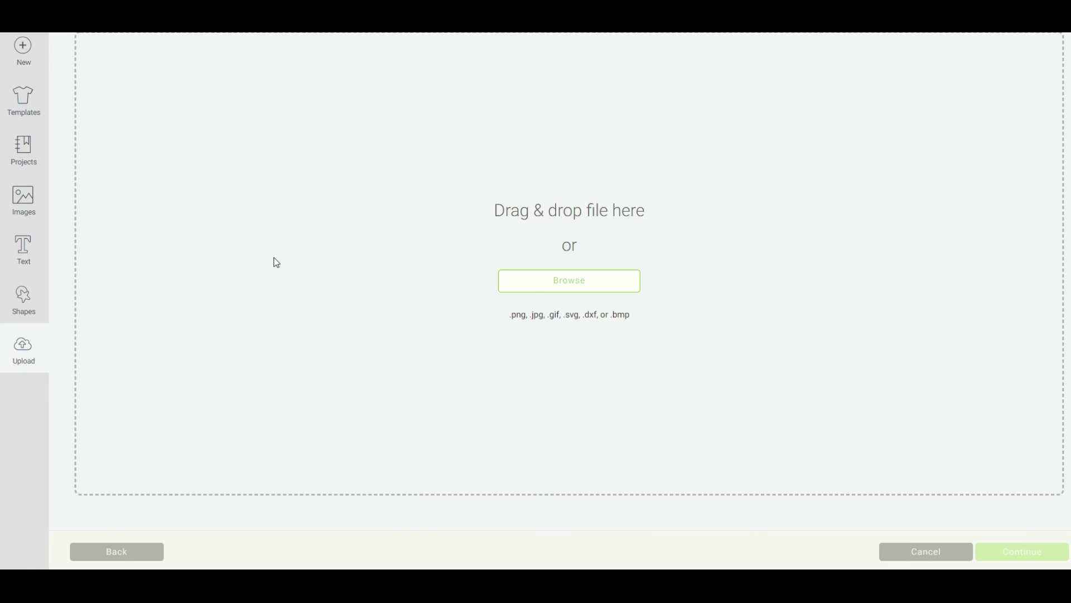
click(590, 286)
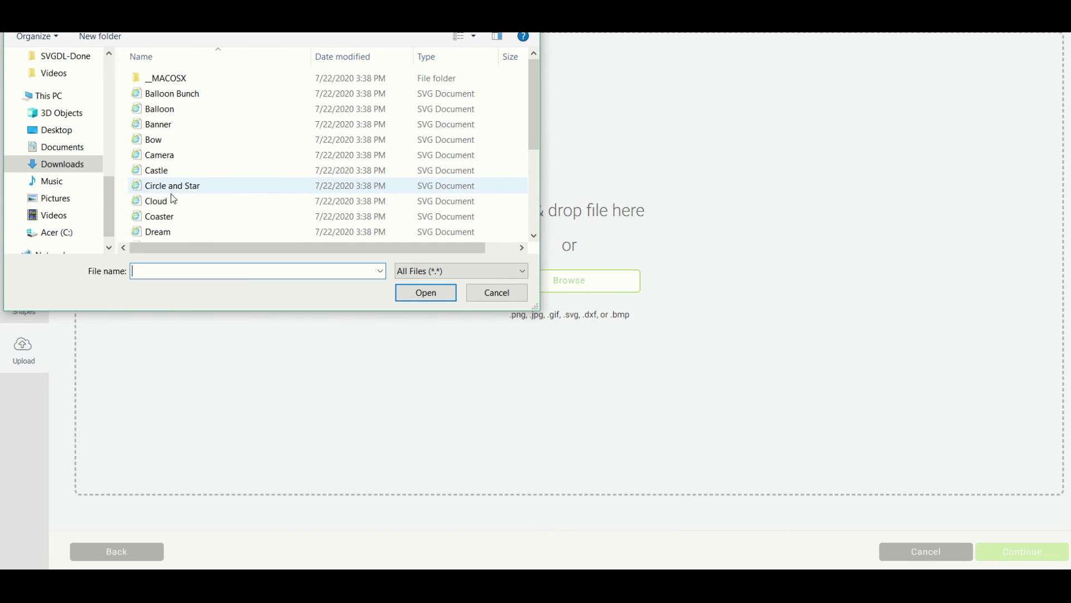
scroll(180, 207, down, 3)
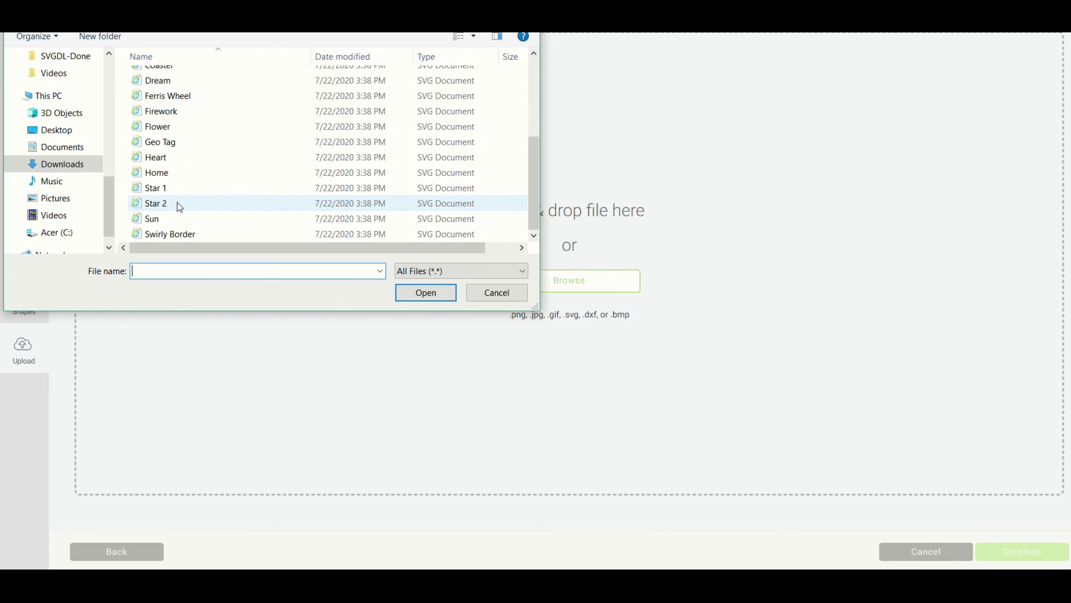
scroll(180, 208, up, 3)
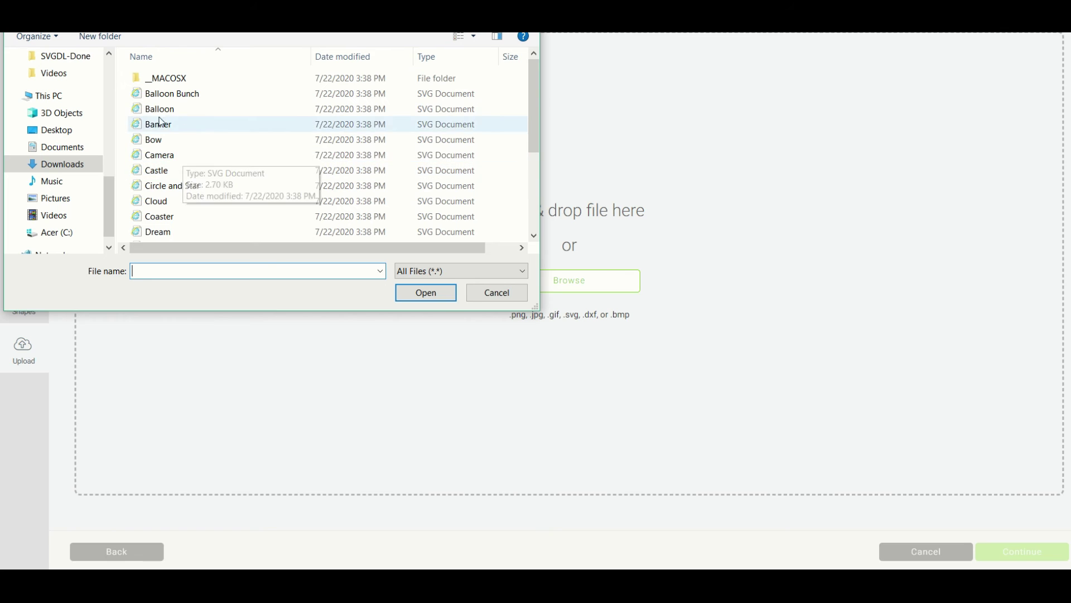
click(161, 148)
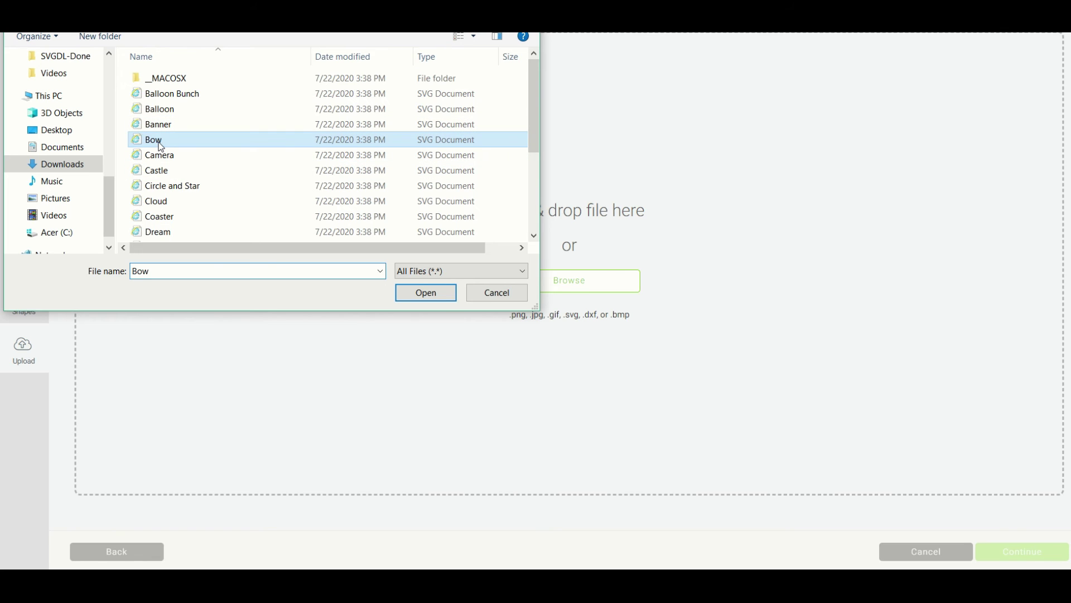
click(402, 294)
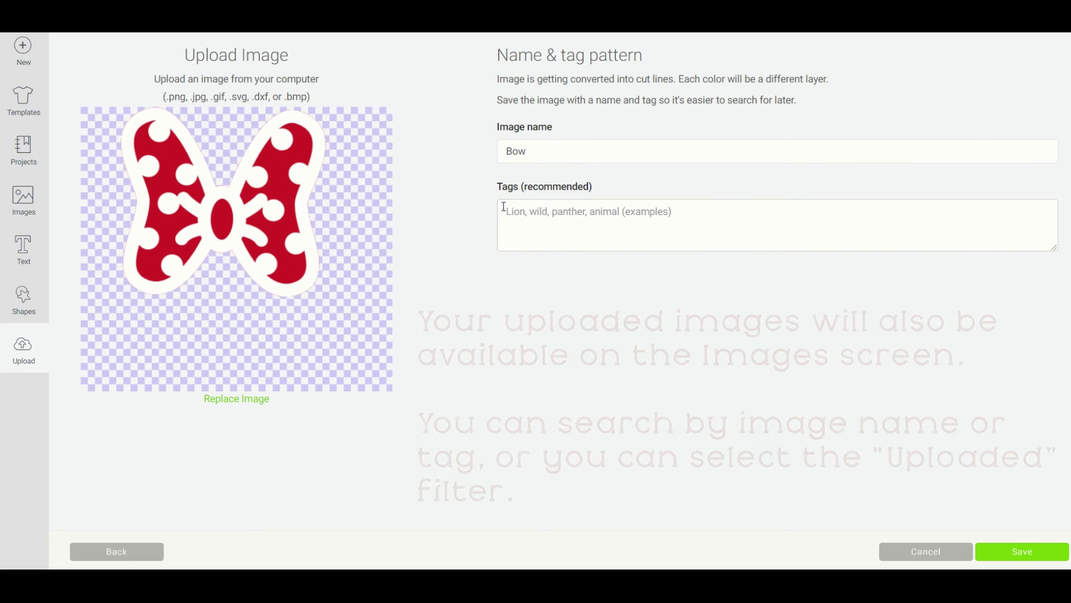
Name the uploaded image Bow and start tagging it, typing 'mi' for minnie mouse.
click(541, 149)
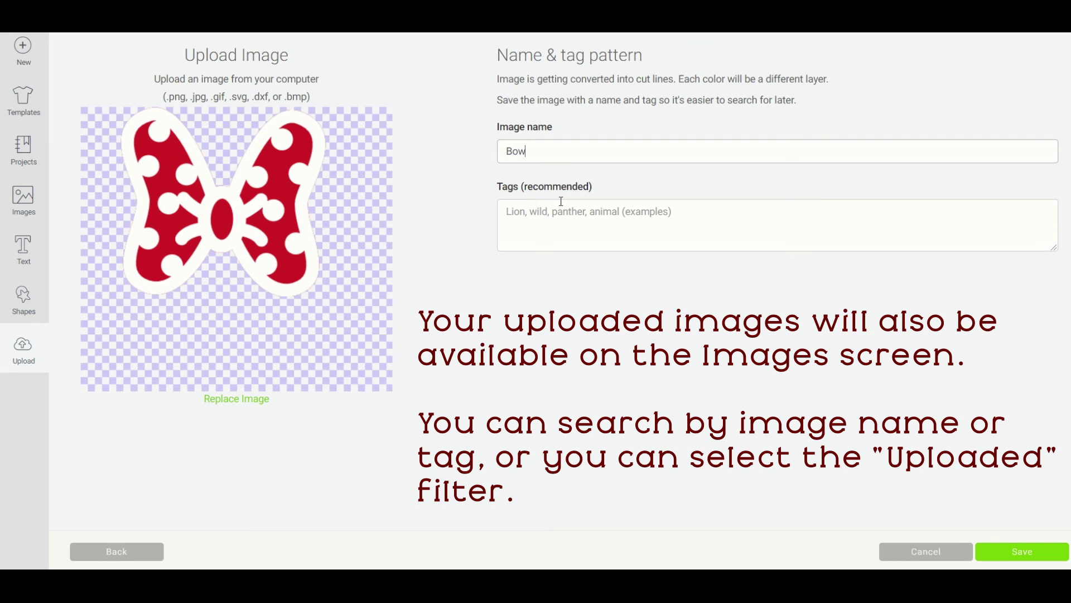
click(534, 213)
text(mi)
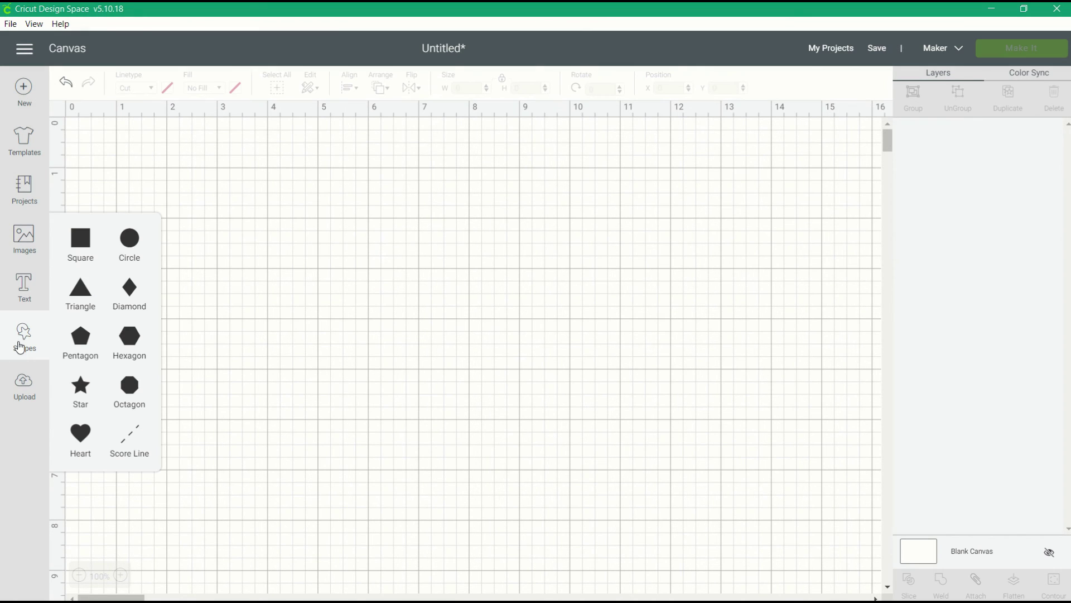
Add a 3.111-inch circle and two 2-inch copies lined up side by side to its right.
click(130, 249)
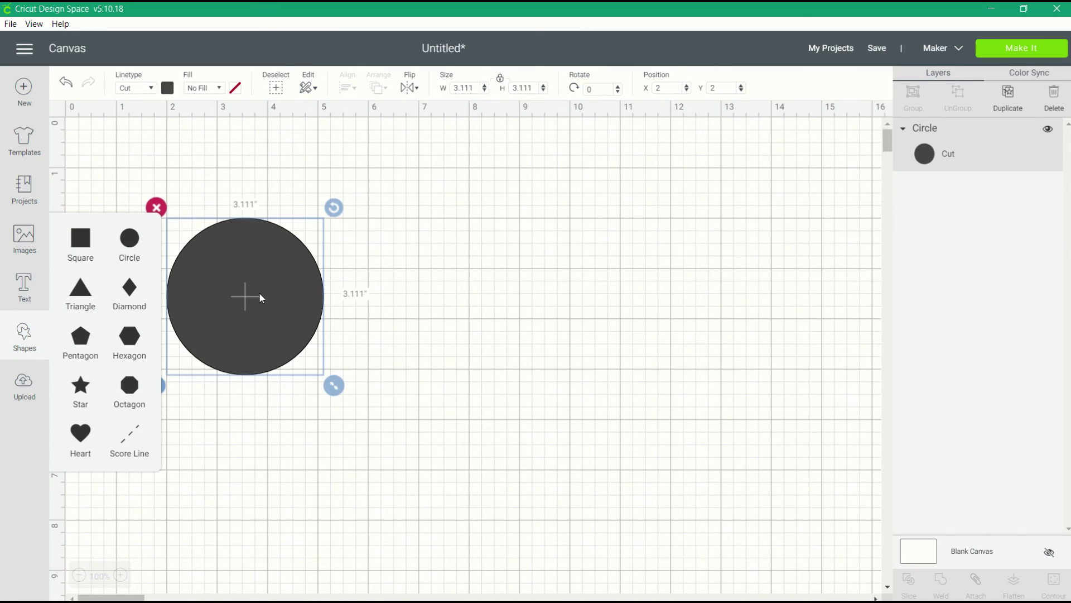
click(1005, 105)
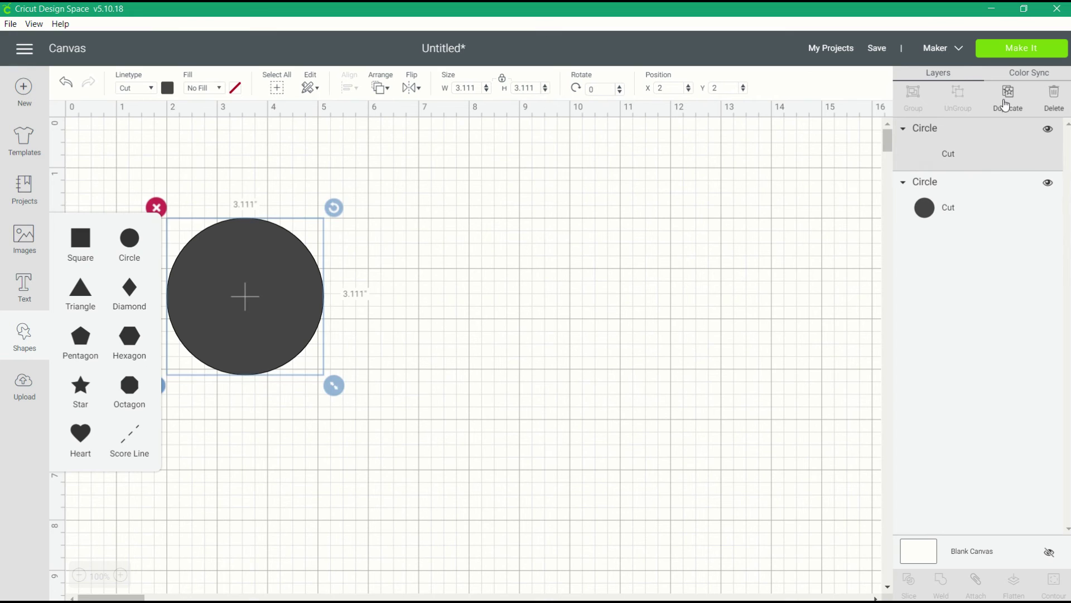
drag(312, 302, 447, 287)
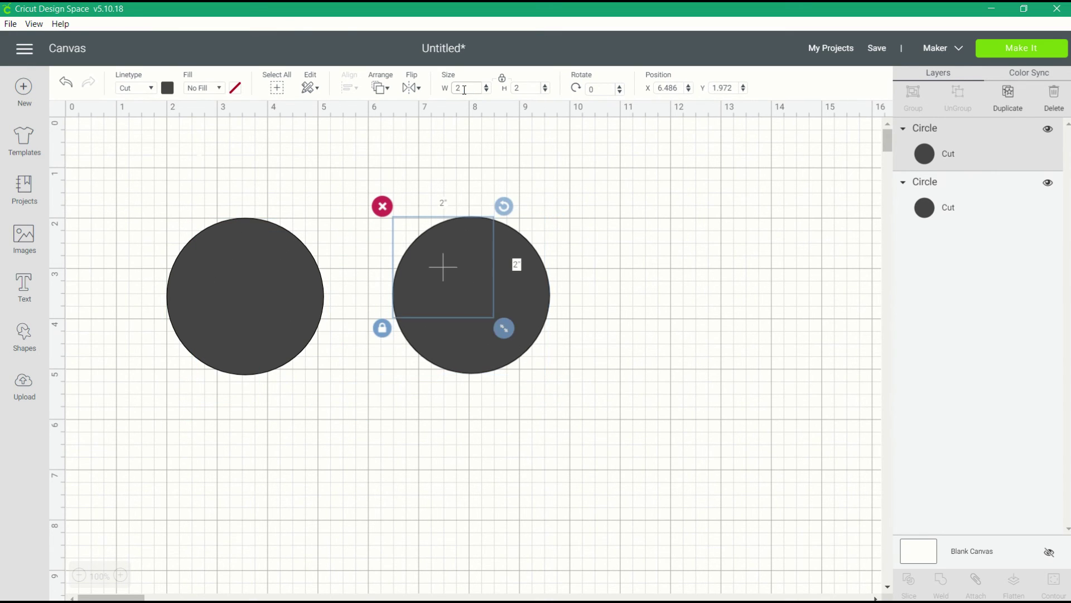
key(Return)
click(1020, 104)
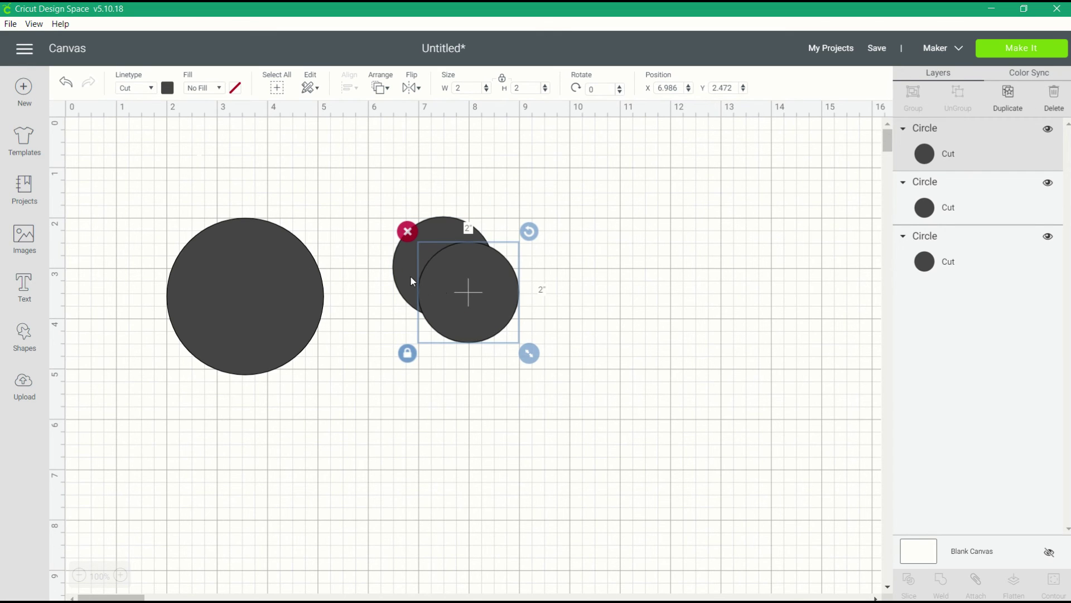
drag(465, 294, 562, 273)
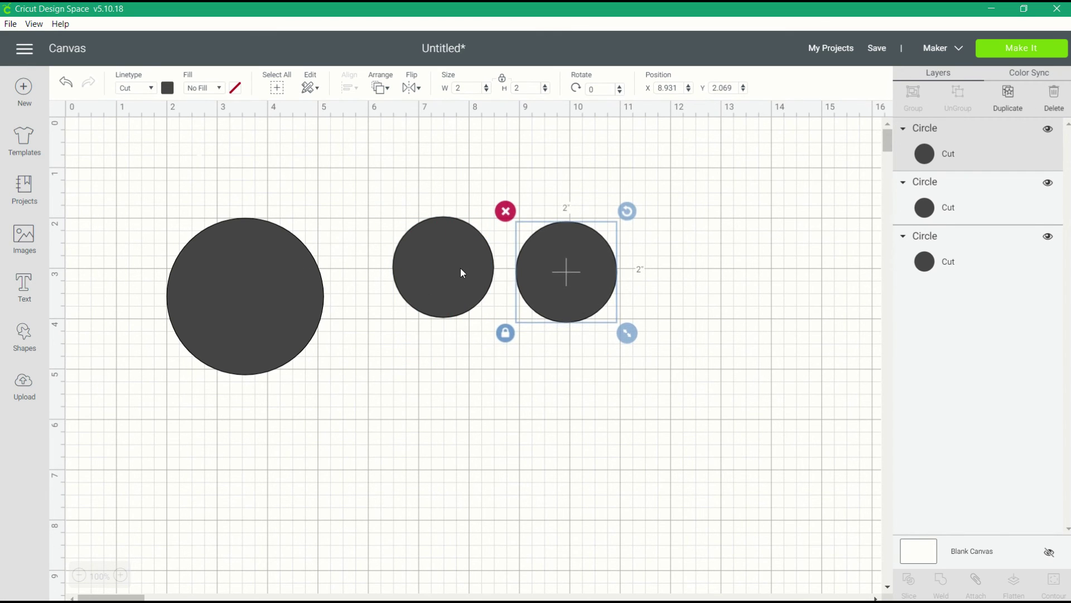
drag(461, 269, 448, 263)
drag(569, 273, 560, 268)
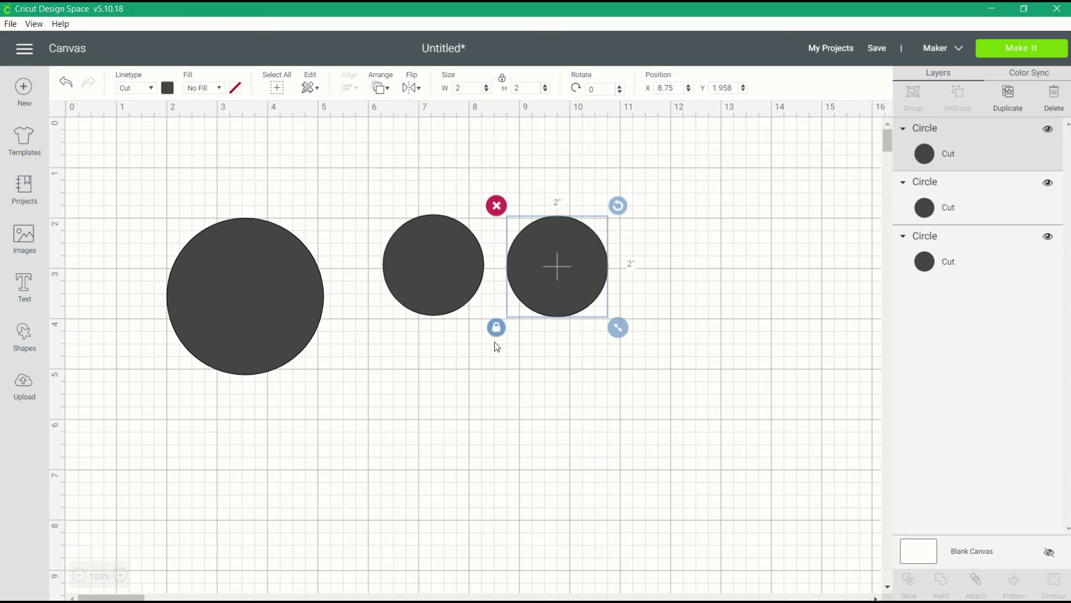
click(495, 347)
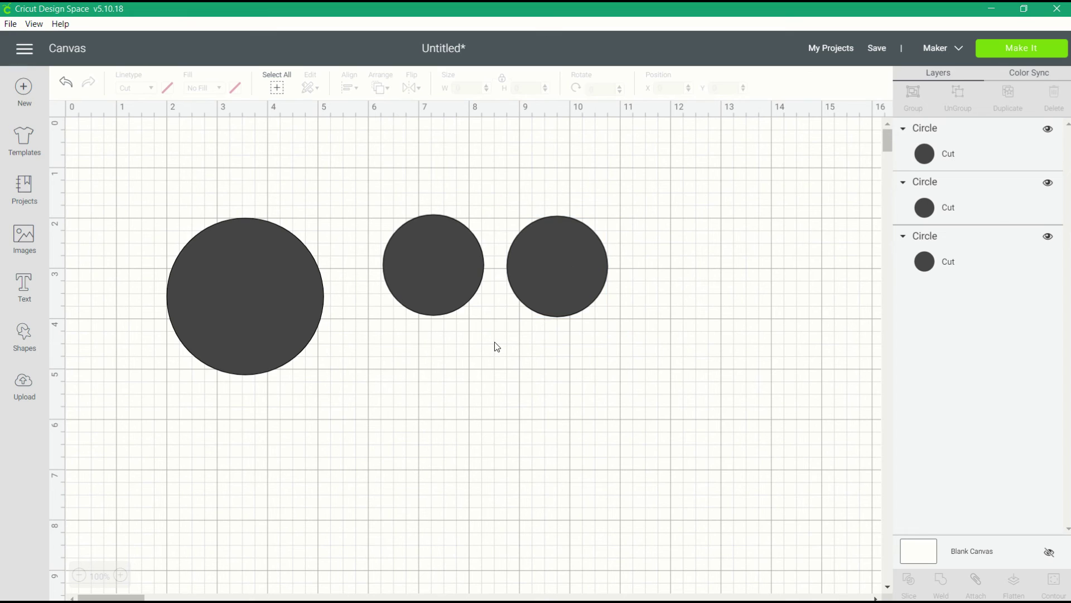
Insert the Bow from Recently uploaded images onto the canvas next to the circles.
click(22, 389)
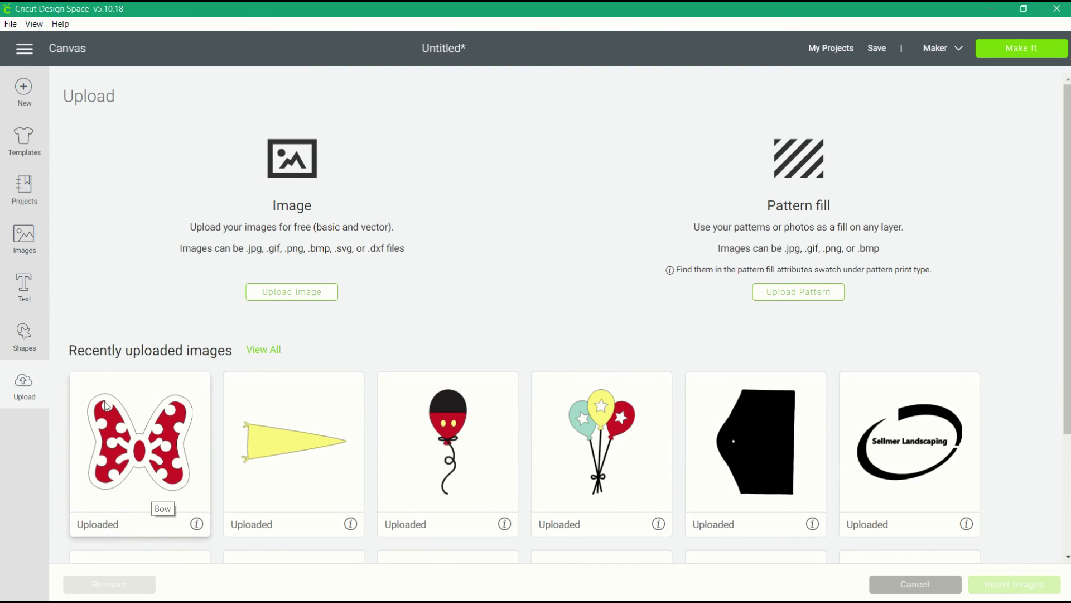
click(161, 448)
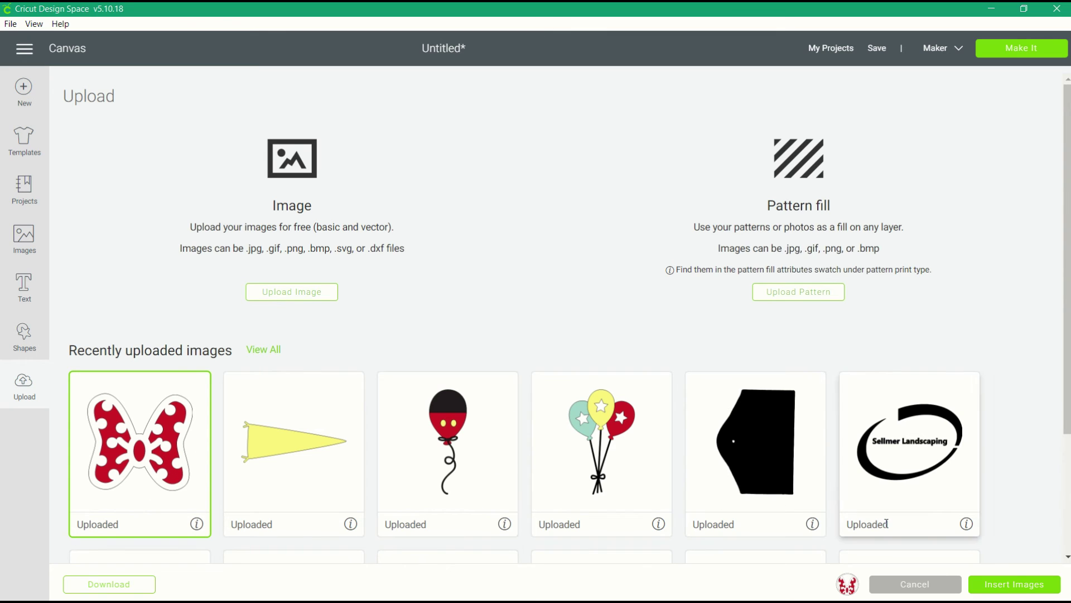
click(1017, 584)
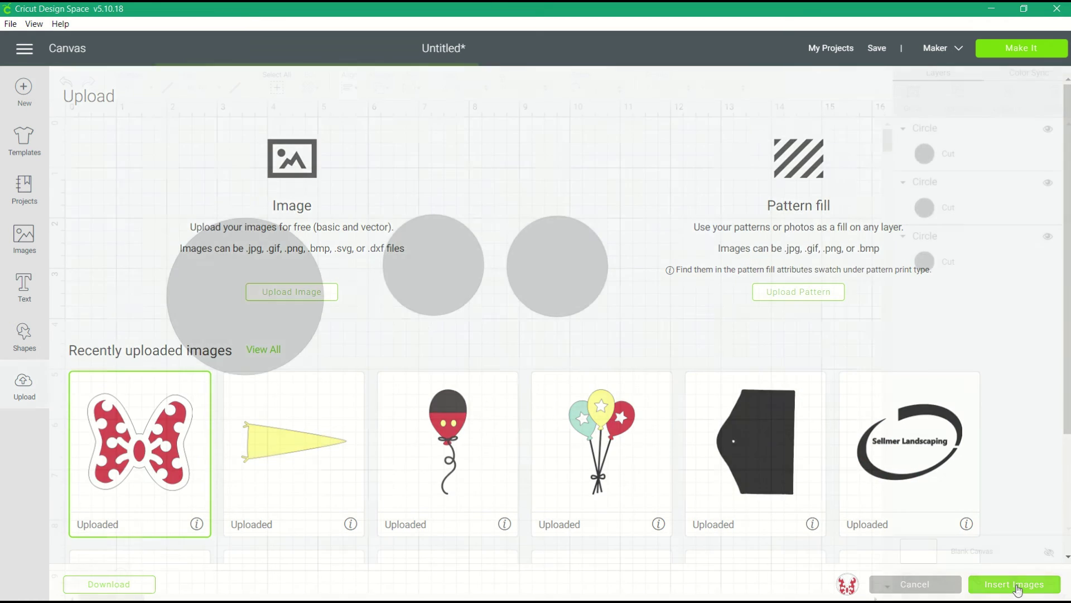
Place the bow over the big circle with two small circles as ears, top-aligned.
drag(335, 367, 260, 245)
drag(260, 313, 295, 400)
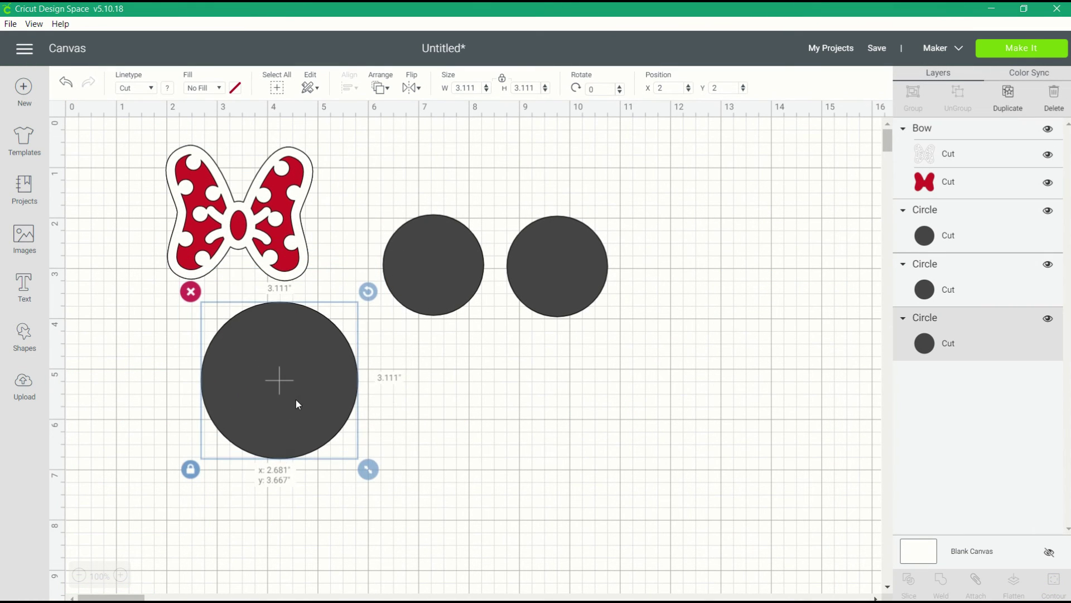
drag(276, 240, 326, 307)
drag(442, 290, 393, 322)
drag(591, 285, 209, 308)
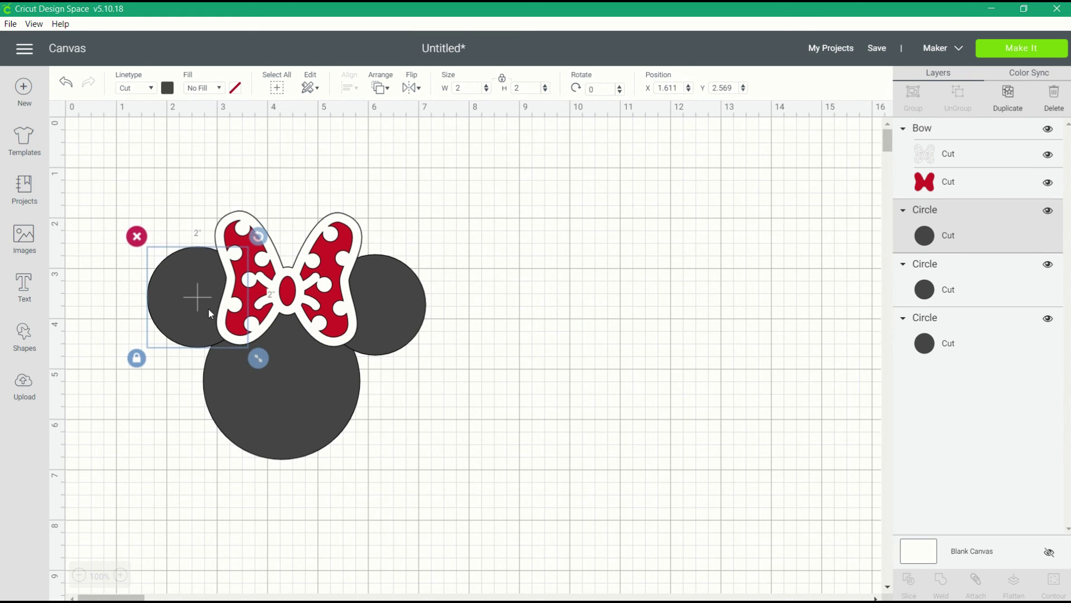
shift+click(403, 316)
click(349, 87)
click(384, 188)
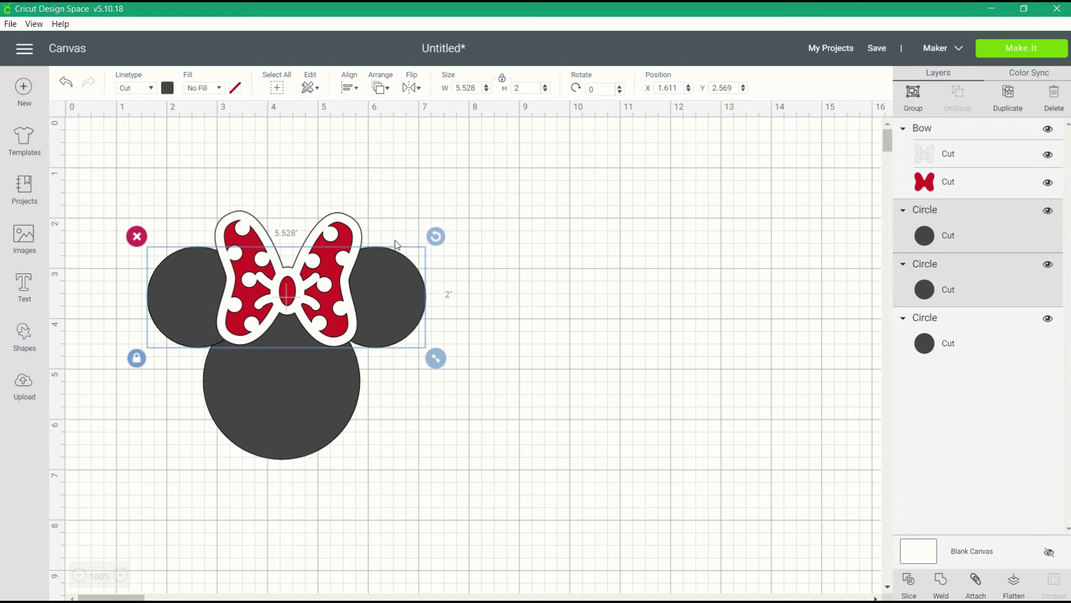
click(399, 349)
Center the bow horizontally over the face circle and nudge the ears outward.
click(389, 324)
drag(288, 304, 282, 304)
shift+click(257, 426)
click(349, 88)
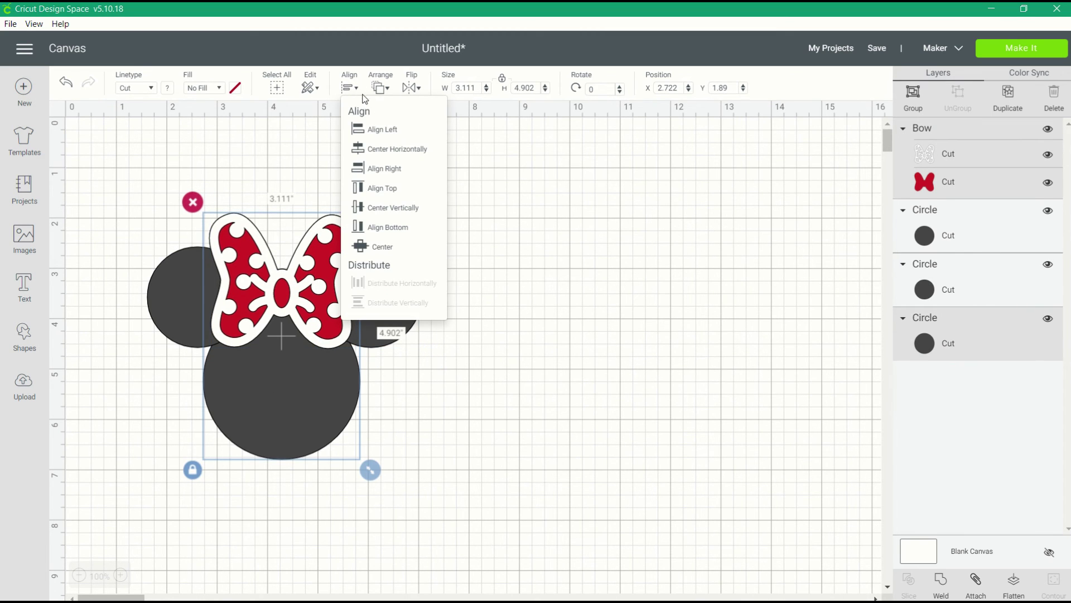
click(389, 152)
click(455, 353)
click(182, 309)
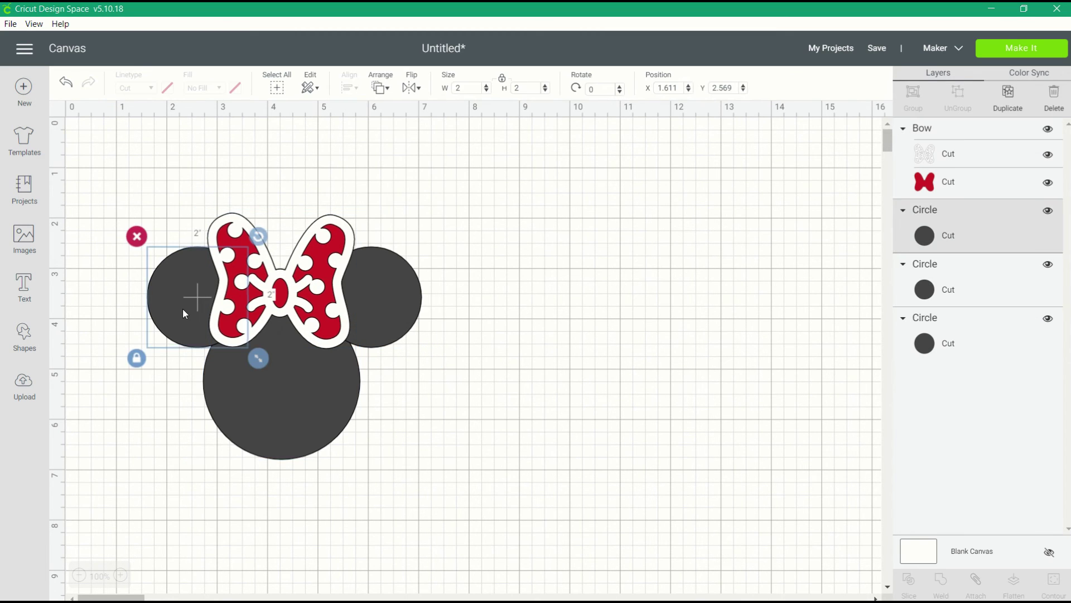
drag(240, 321, 236, 321)
drag(376, 309, 380, 309)
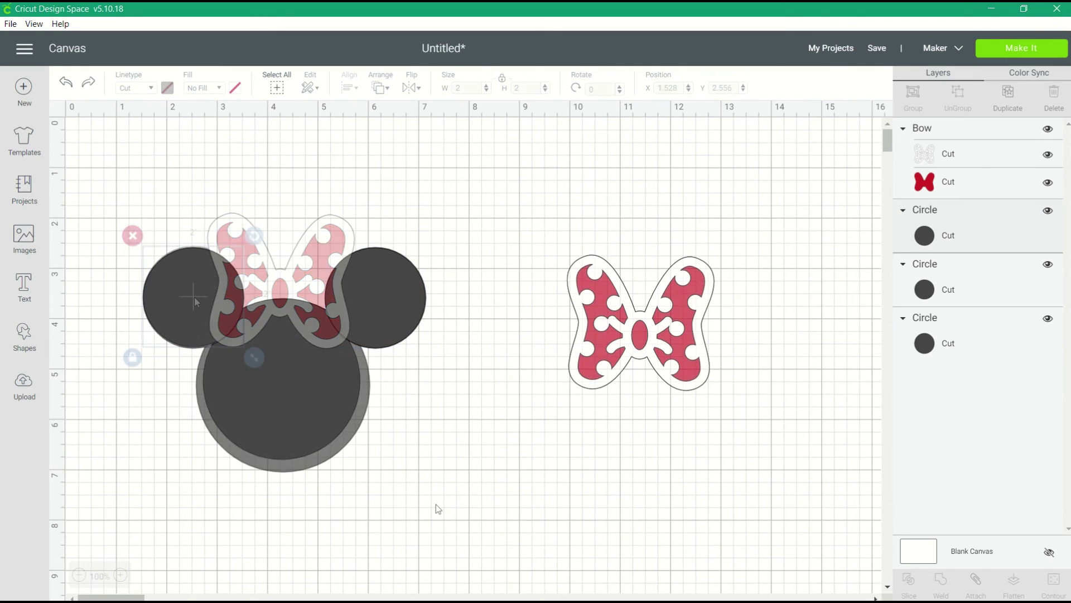
click(286, 443)
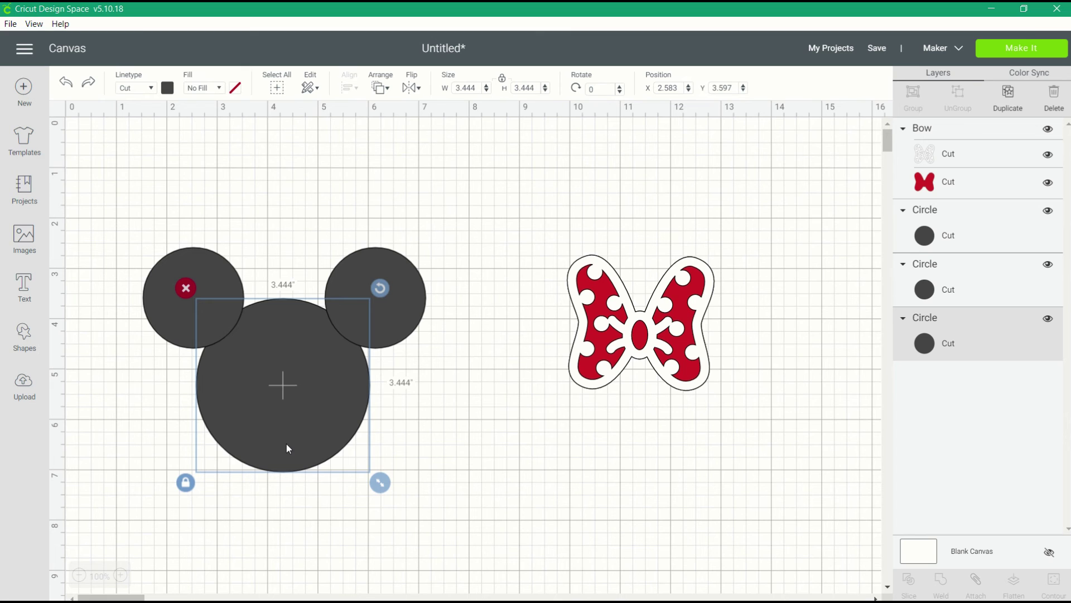
Copy the 3.444-inch face circle and weld the three head circles into one Mickey head.
click(1008, 98)
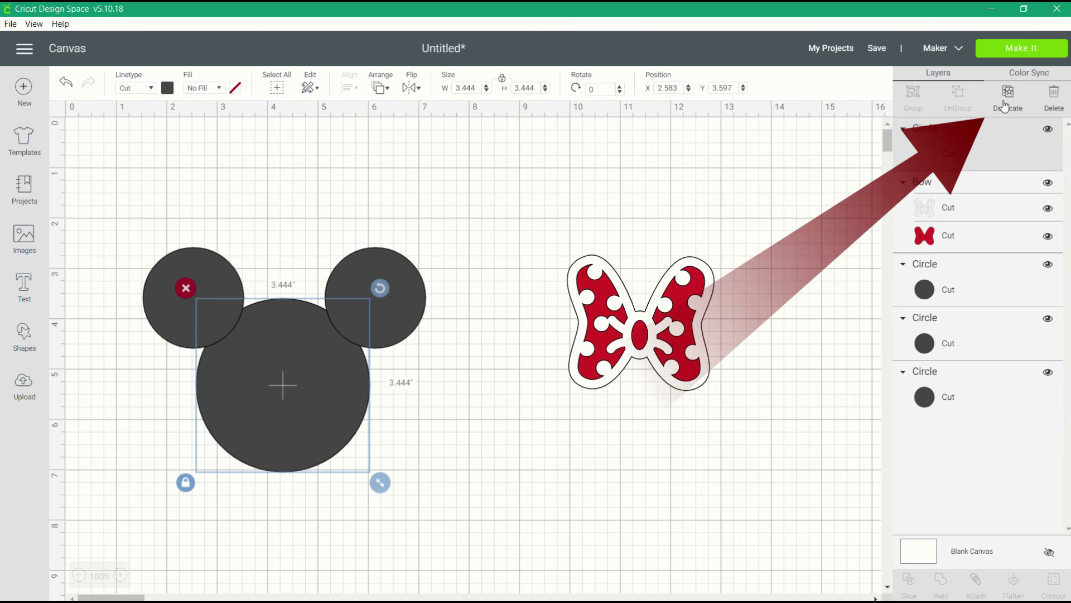
drag(310, 395, 487, 447)
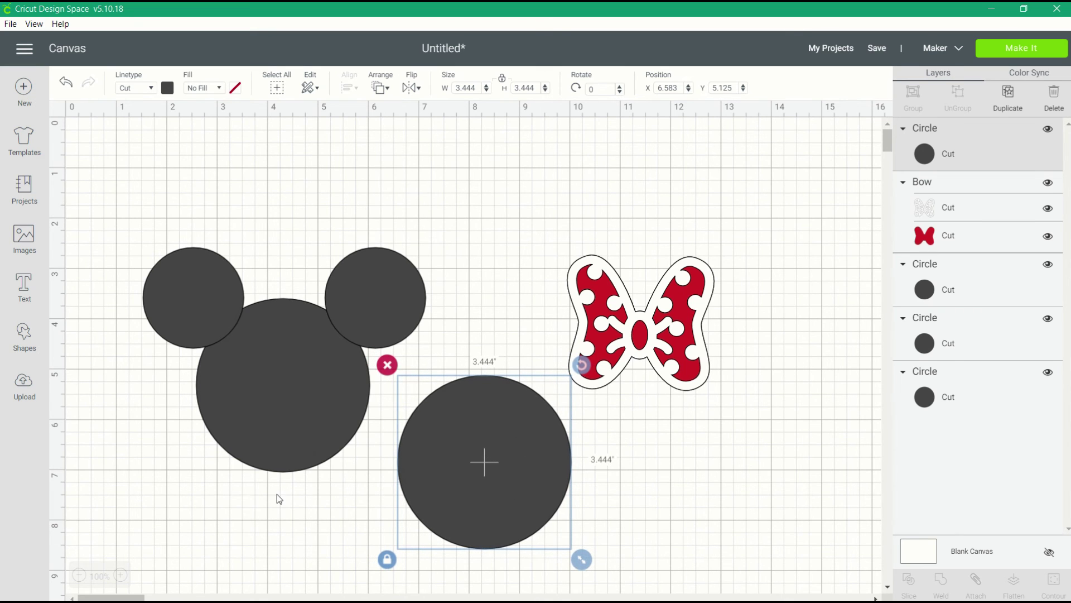
click(240, 507)
drag(123, 203, 389, 454)
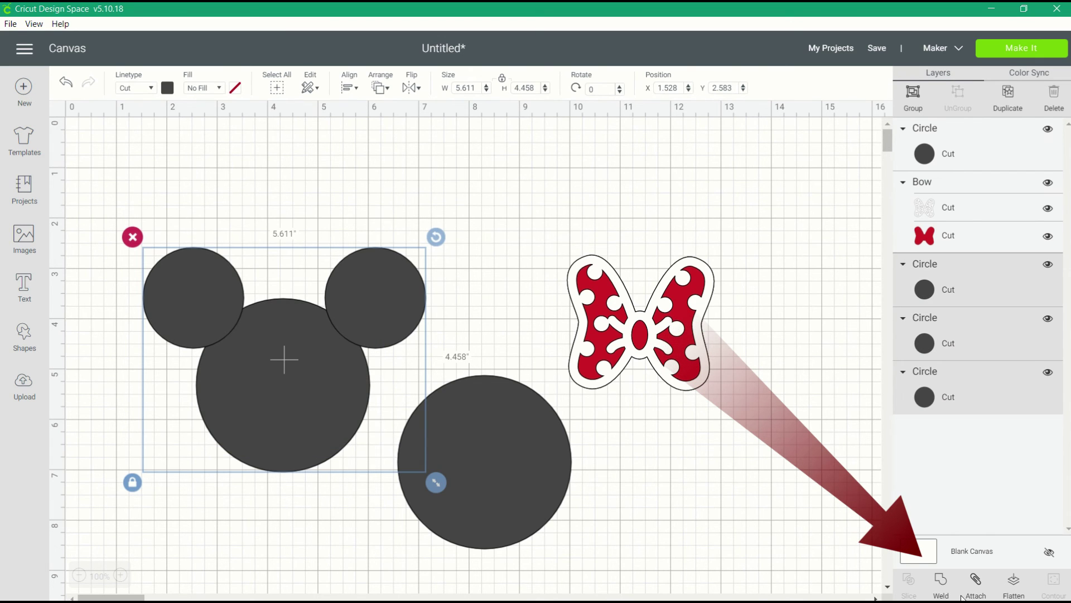
click(940, 583)
Center the spare circle horizontally beneath the head and weld them into one shape.
click(273, 391)
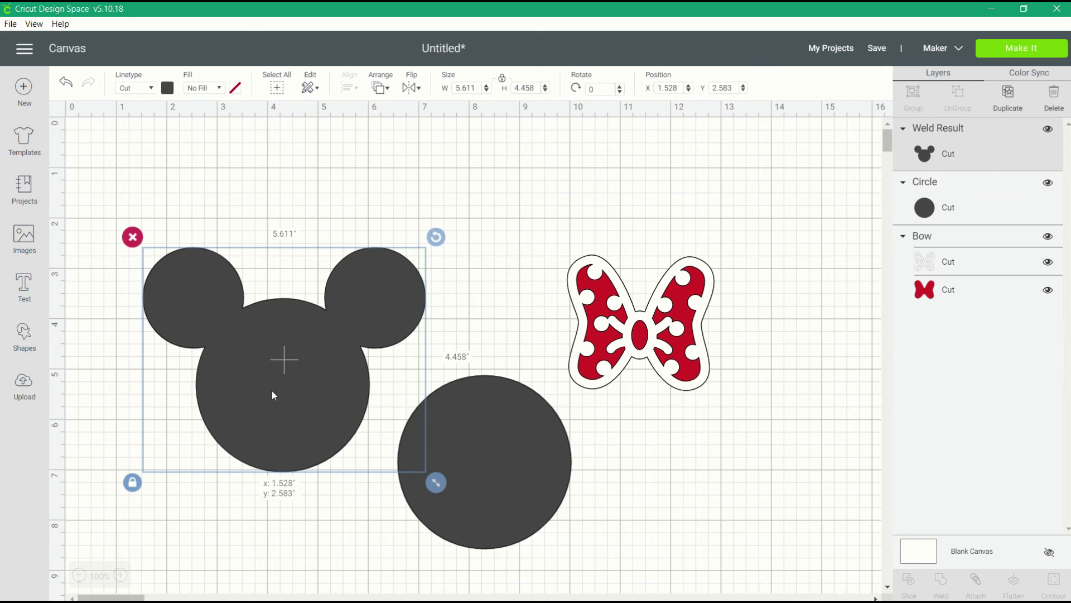
drag(498, 416, 319, 481)
drag(320, 375, 299, 260)
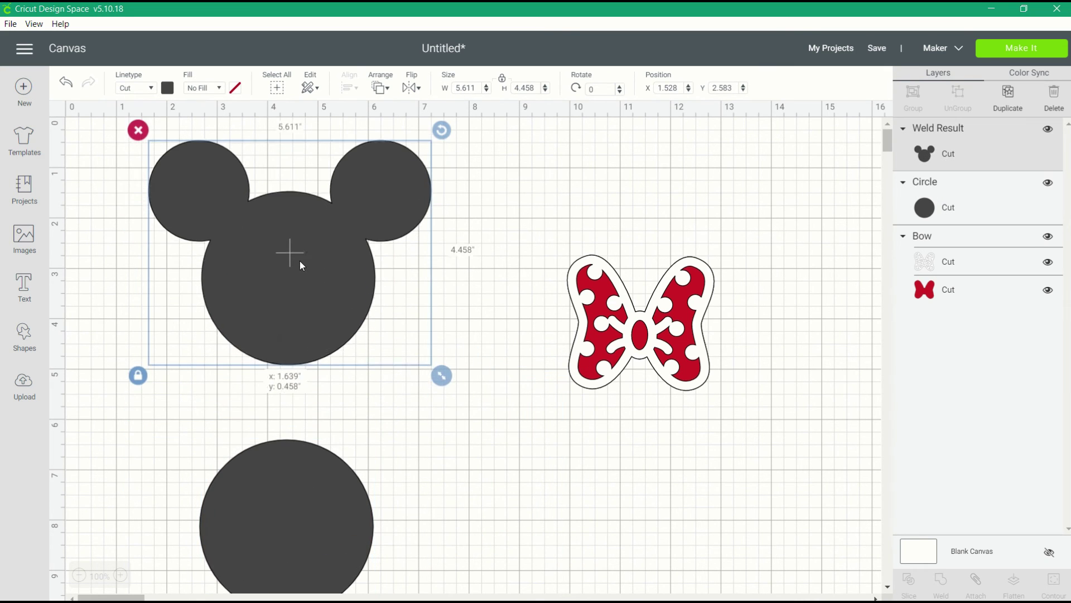
drag(273, 503, 302, 442)
click(458, 478)
drag(400, 540, 203, 136)
click(350, 88)
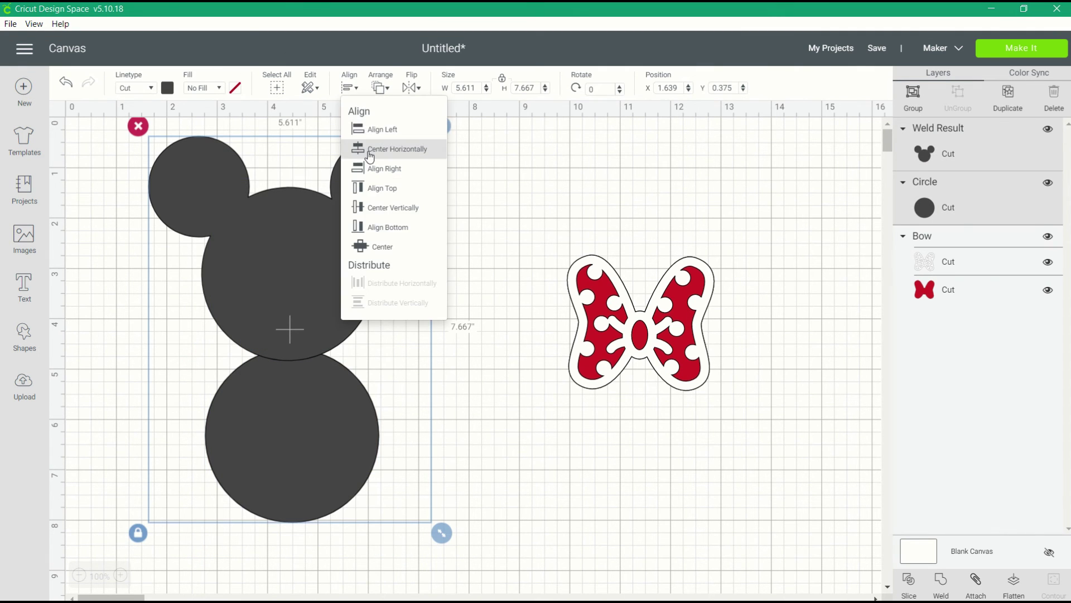
click(396, 148)
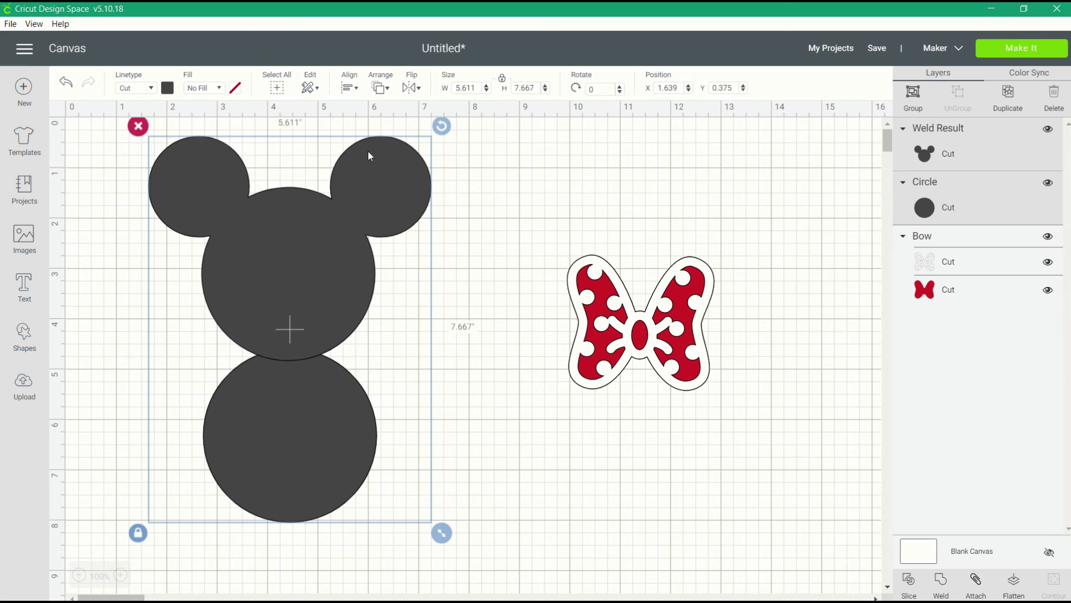
click(941, 583)
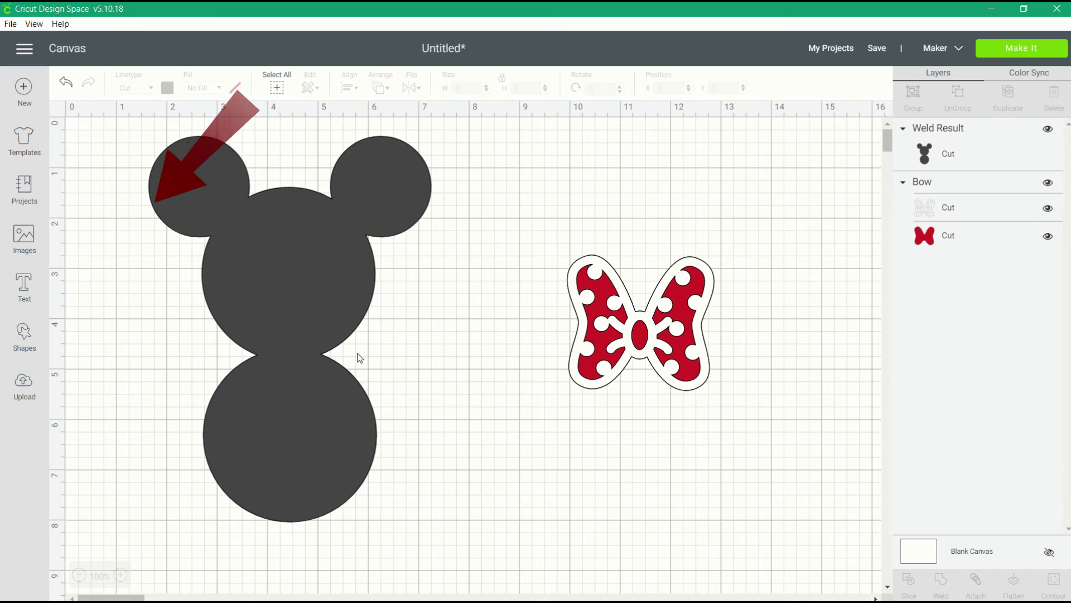
Add a score line rotated 90° and shorten it to 1.611 inches across the neck join.
click(21, 337)
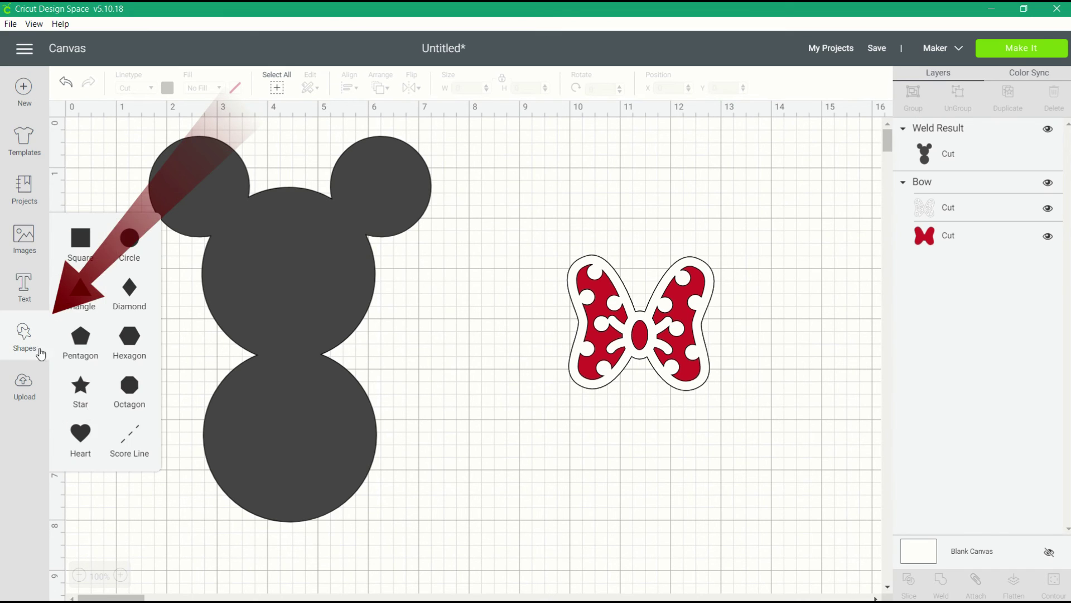
click(129, 441)
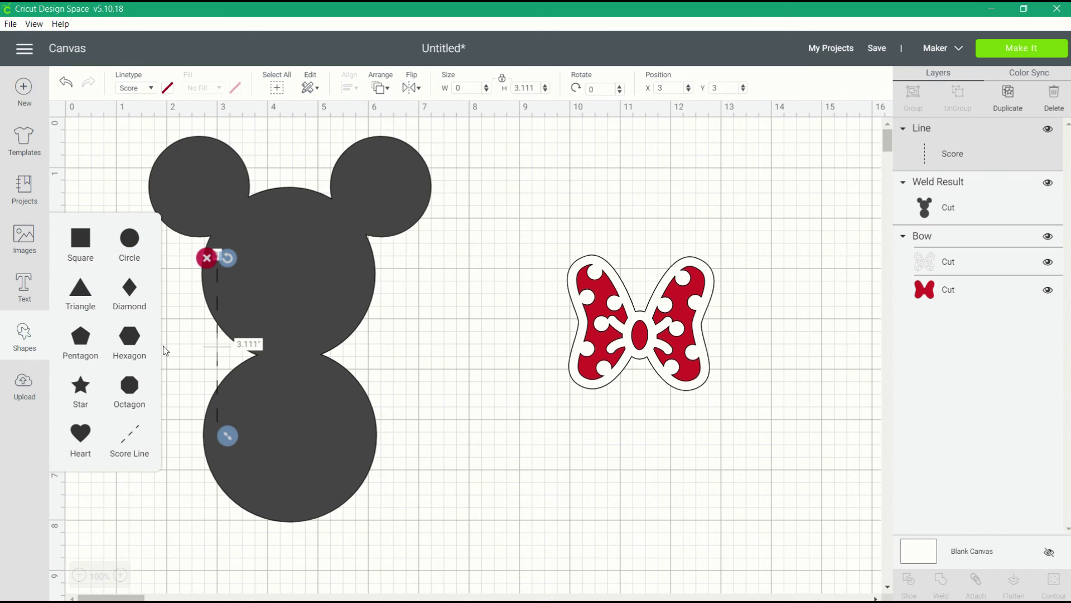
click(600, 88)
text(90)
key(Return)
drag(210, 349, 289, 357)
drag(358, 358, 334, 357)
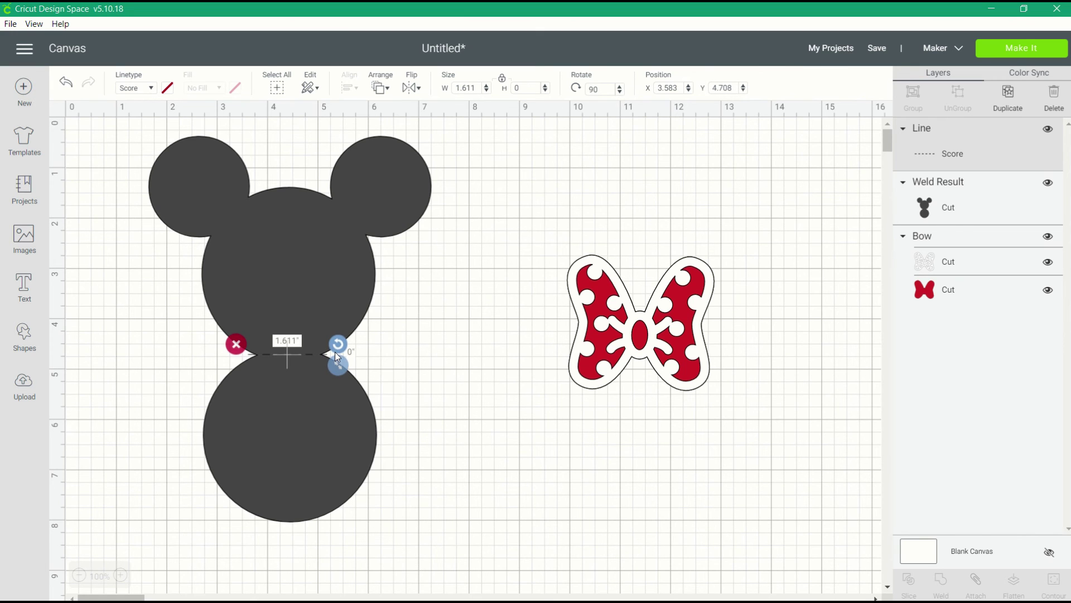
Attach the score line to the Mickey shape and place the bow beside it.
click(408, 378)
click(295, 355)
drag(371, 528, 222, 253)
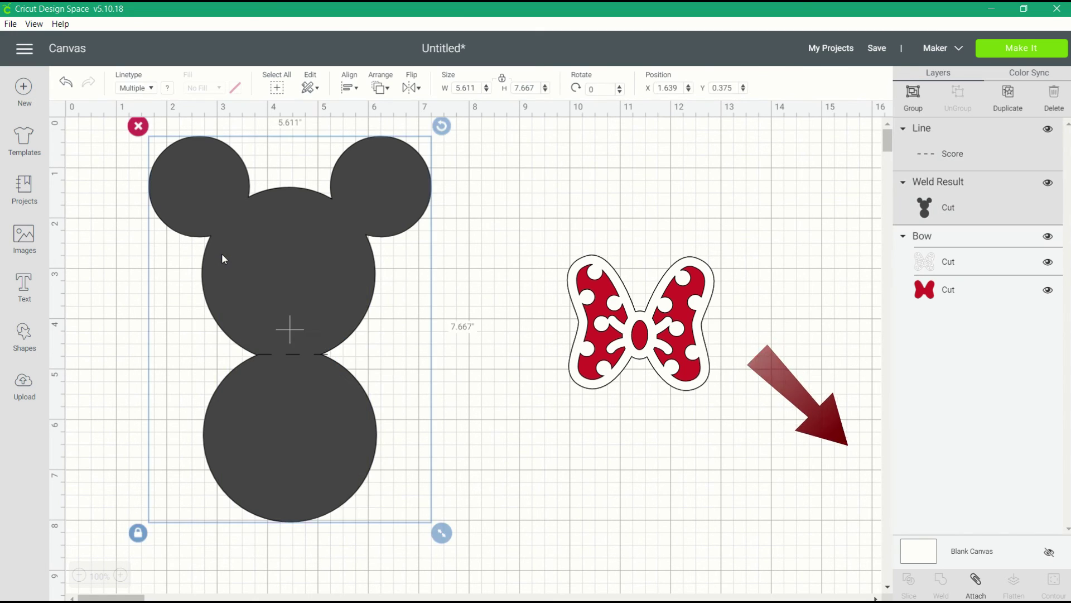
click(978, 590)
click(515, 449)
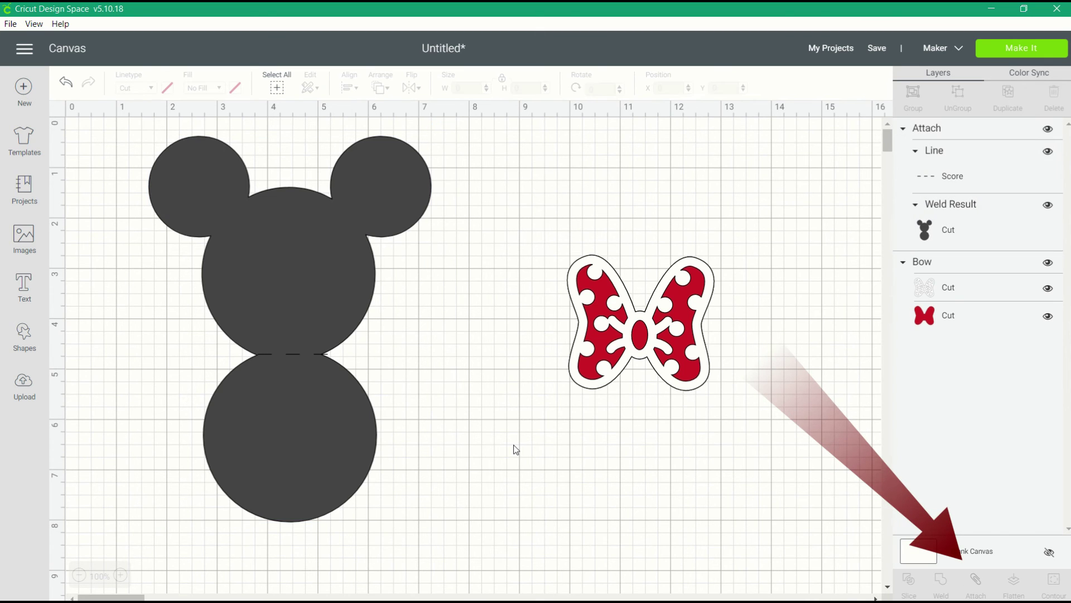
click(612, 381)
drag(332, 258, 344, 281)
drag(673, 342, 623, 276)
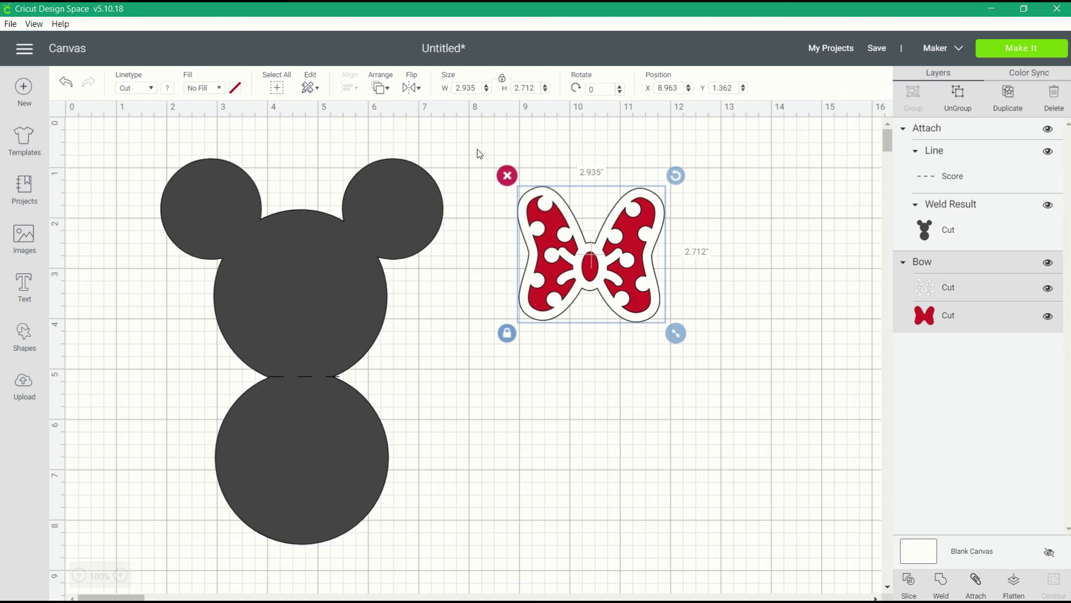
Bring the polka-dot bow to the front and place it, slightly enlarged, on Mickey's head.
click(377, 89)
click(408, 170)
drag(644, 274, 341, 234)
drag(376, 279, 395, 293)
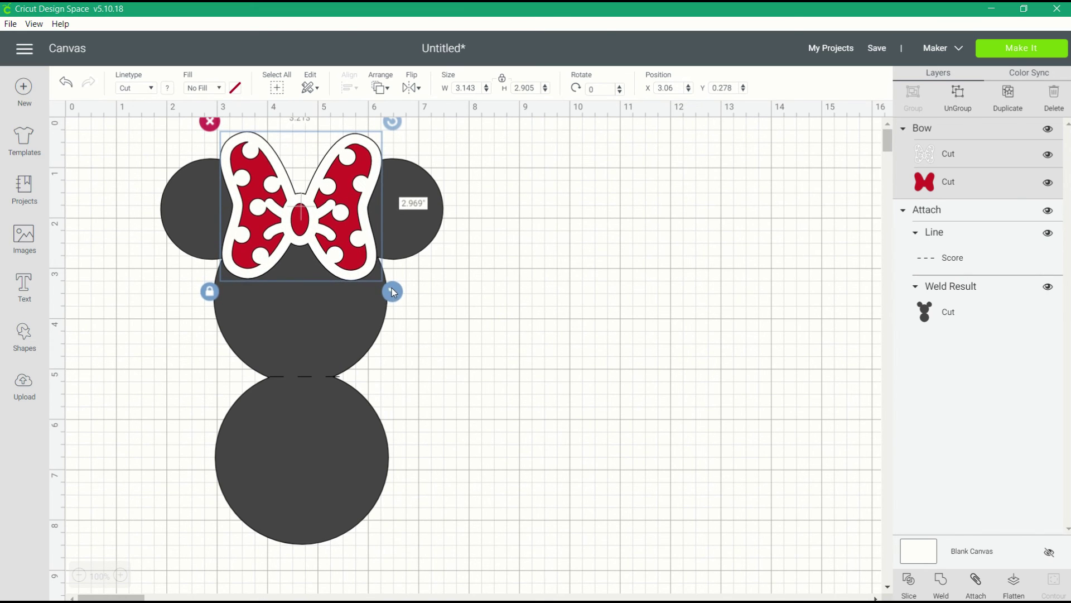
drag(336, 233, 334, 235)
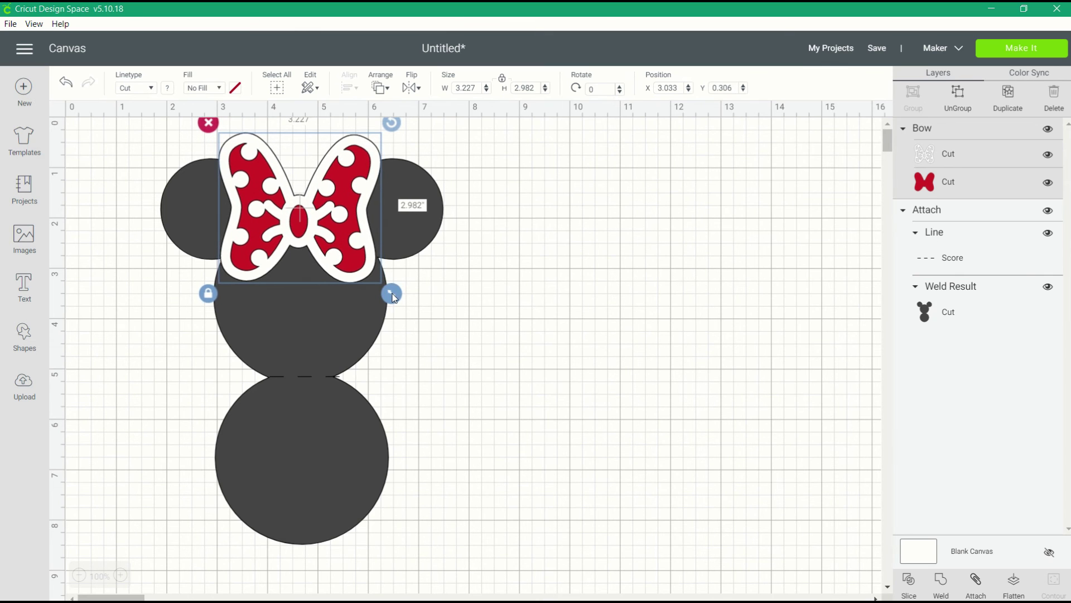
Select the whole Minnie design and resize it to 5.75 inches wide.
key(ctrl+a)
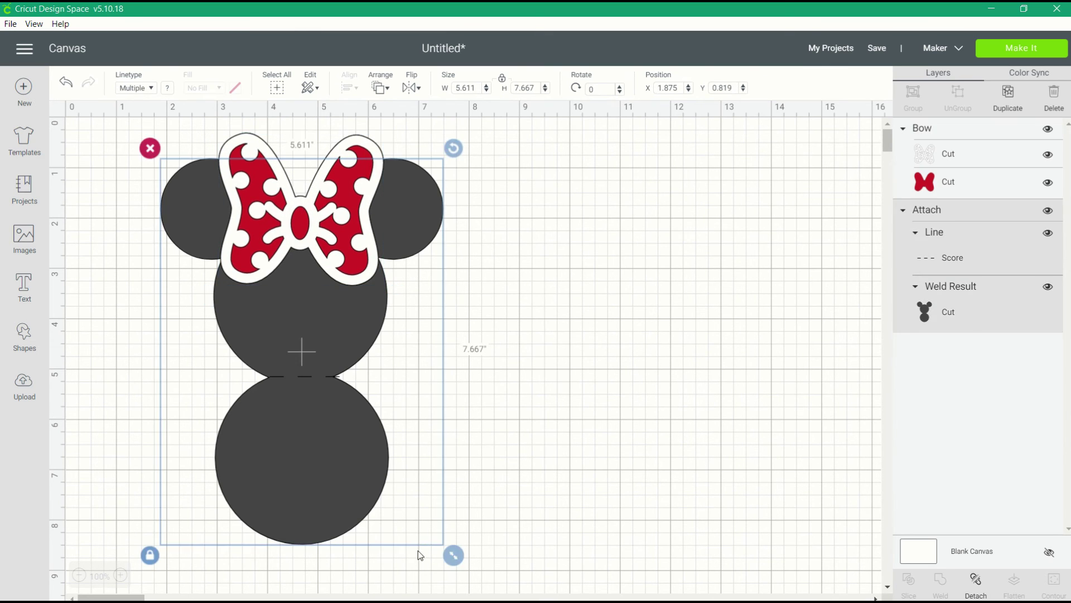
click(486, 550)
drag(475, 541, 133, 126)
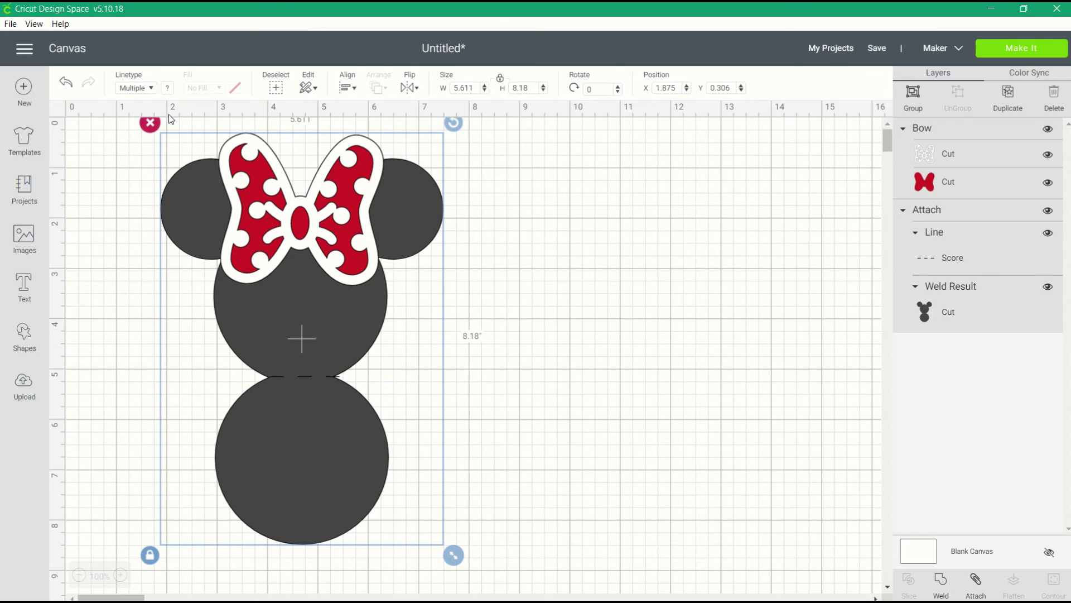
click(464, 84)
key(Return)
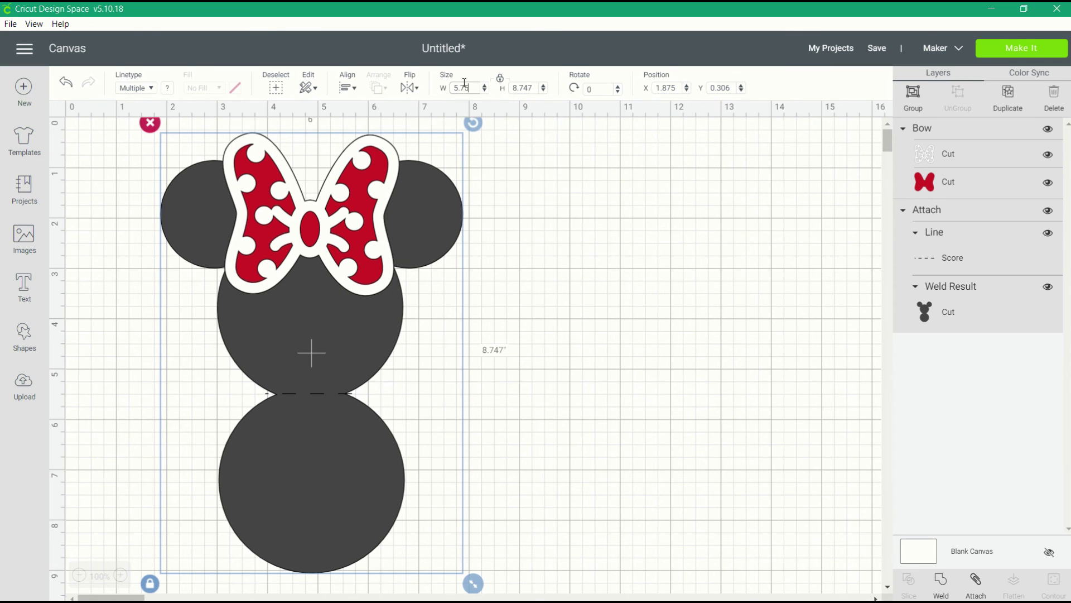
key(Return)
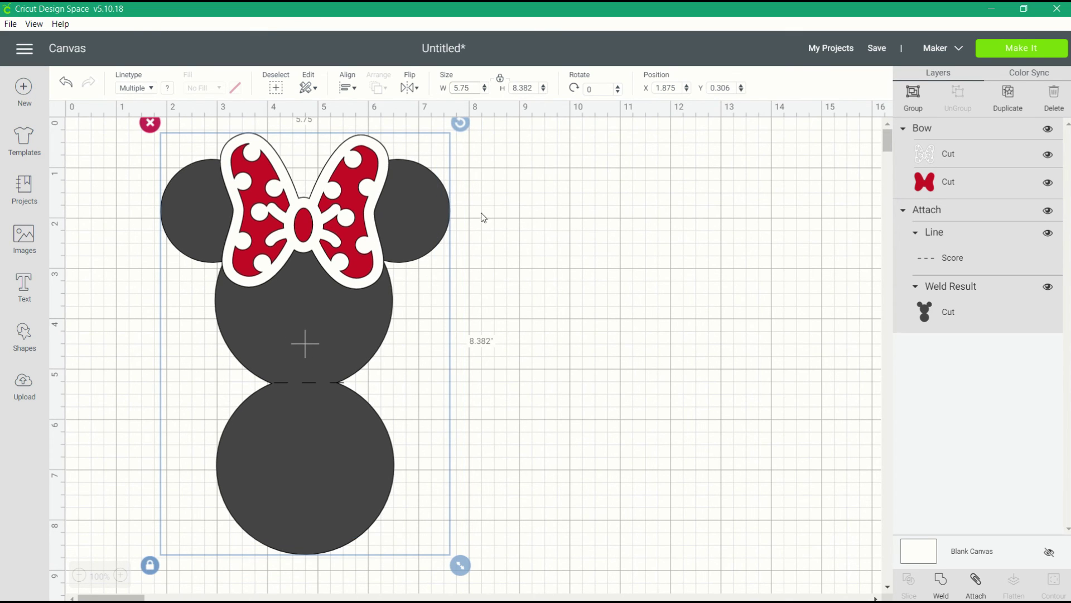
click(531, 311)
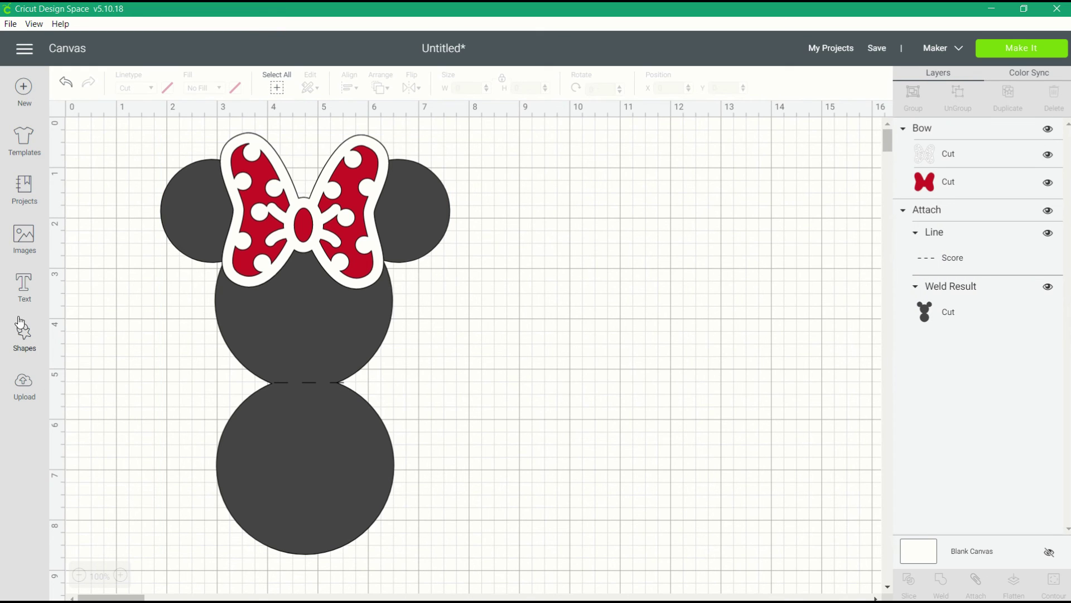
Add a circle shape to the canvas and colour it white.
click(23, 335)
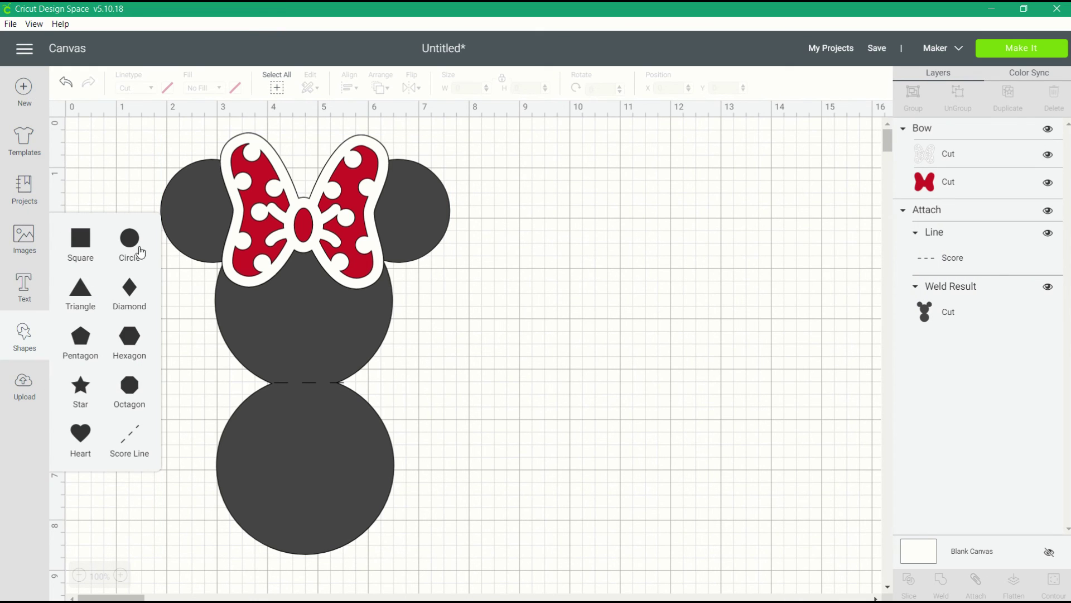
click(137, 249)
drag(491, 371, 568, 359)
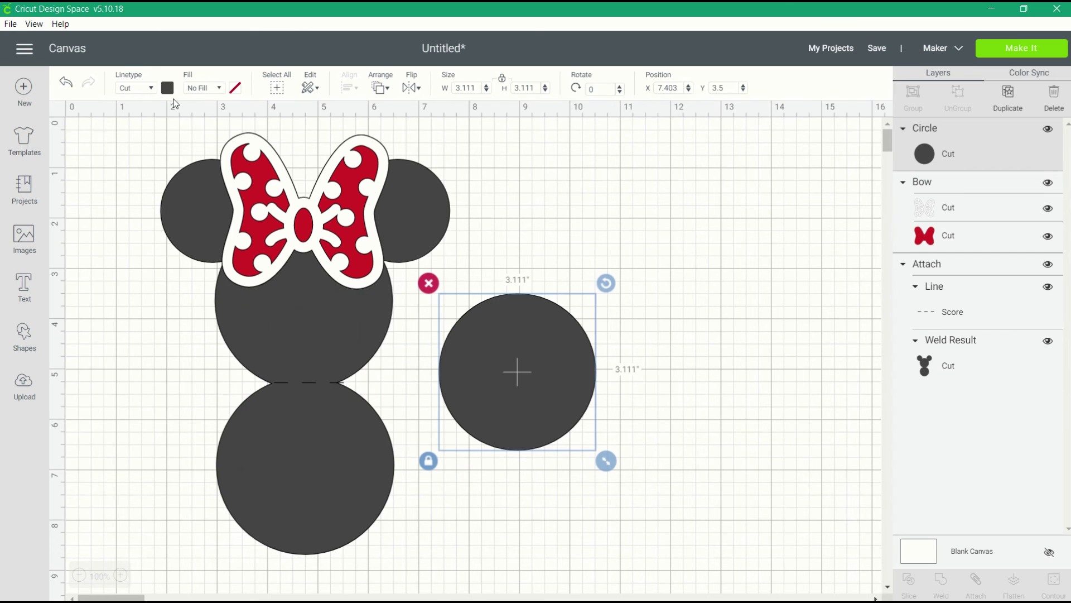
click(168, 88)
click(182, 214)
Size the white circle to 3.167 inches inside the lower body circle and add a text box.
drag(613, 472, 604, 462)
drag(540, 386, 327, 481)
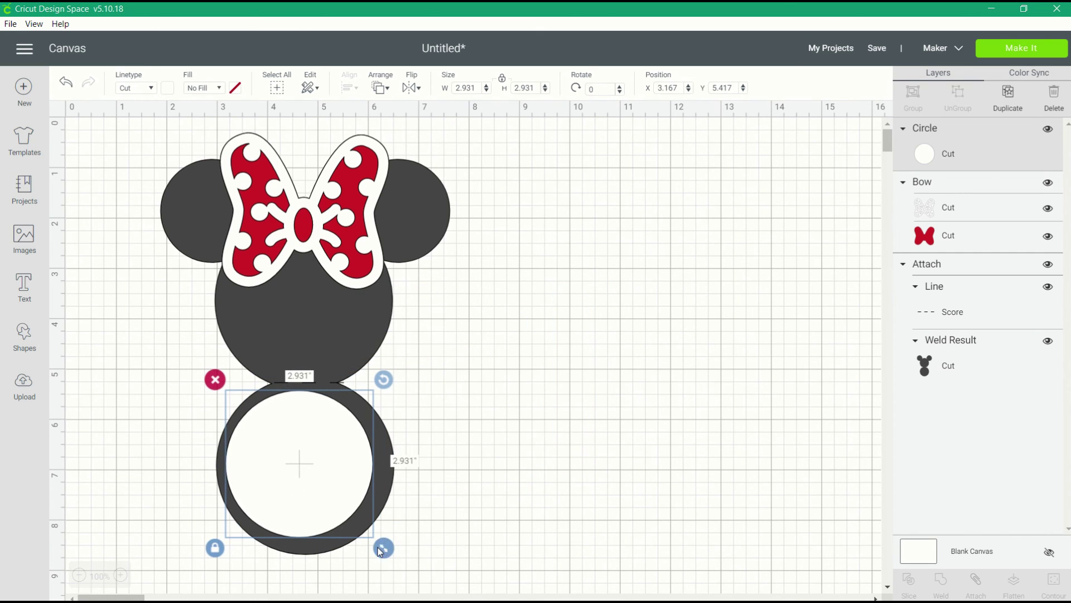
drag(384, 548, 394, 558)
drag(322, 497, 319, 492)
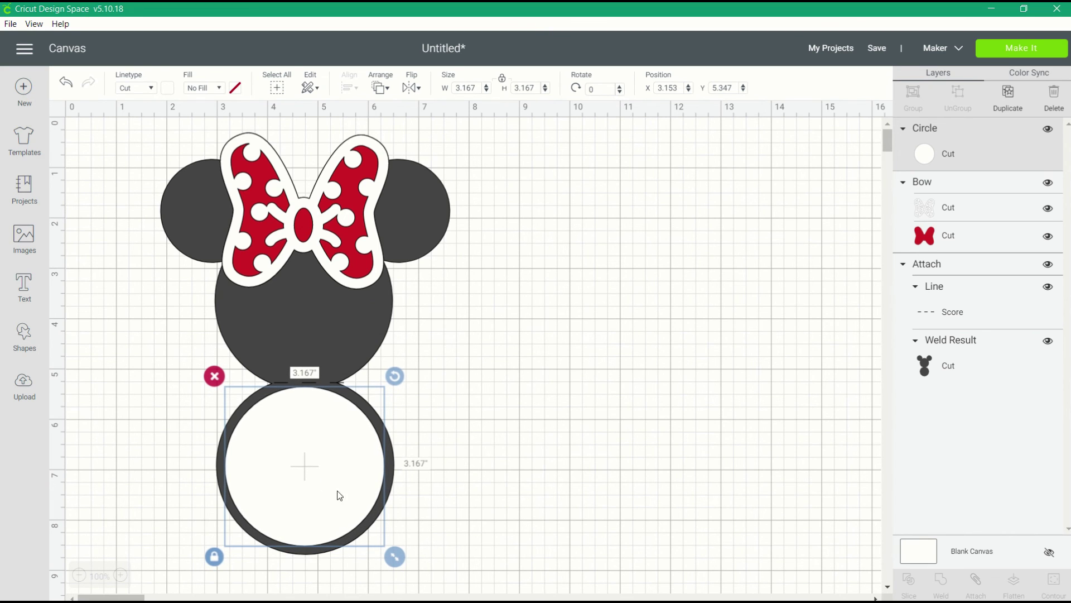
click(26, 291)
Enter the sentiment 'May all your dreams come true' with a line break before 'your'.
text(May)
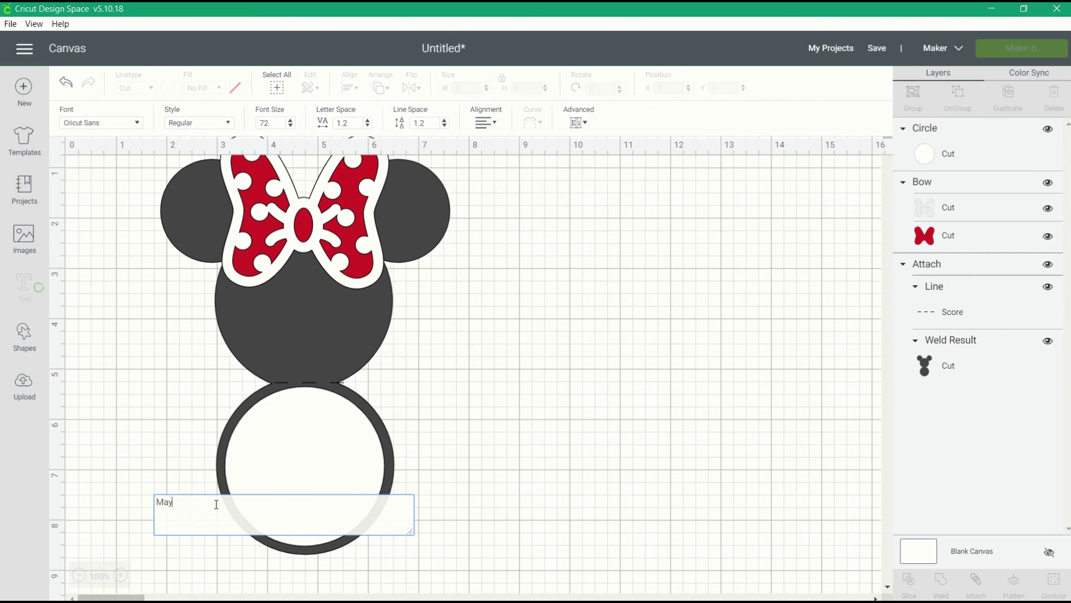
text( all your dreams com)
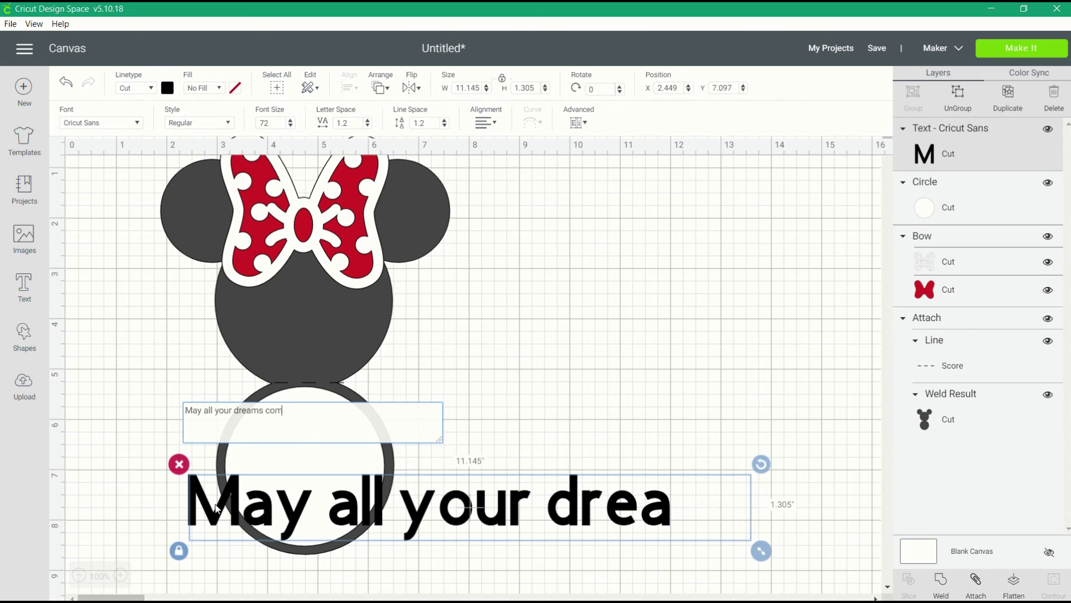
text(e true)
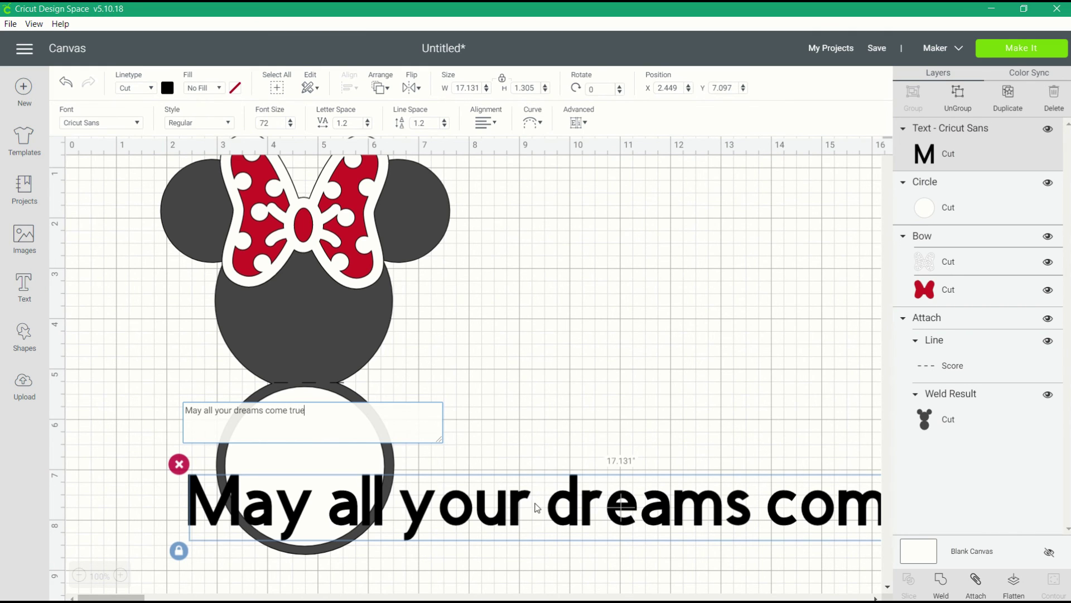
click(235, 411)
key(Return)
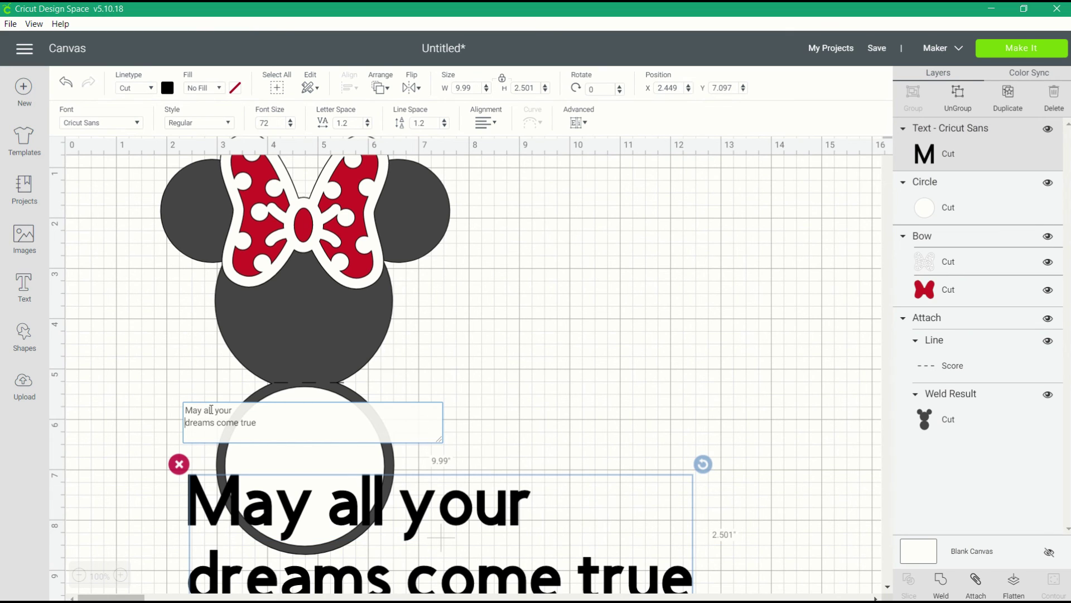
click(217, 410)
key(Return)
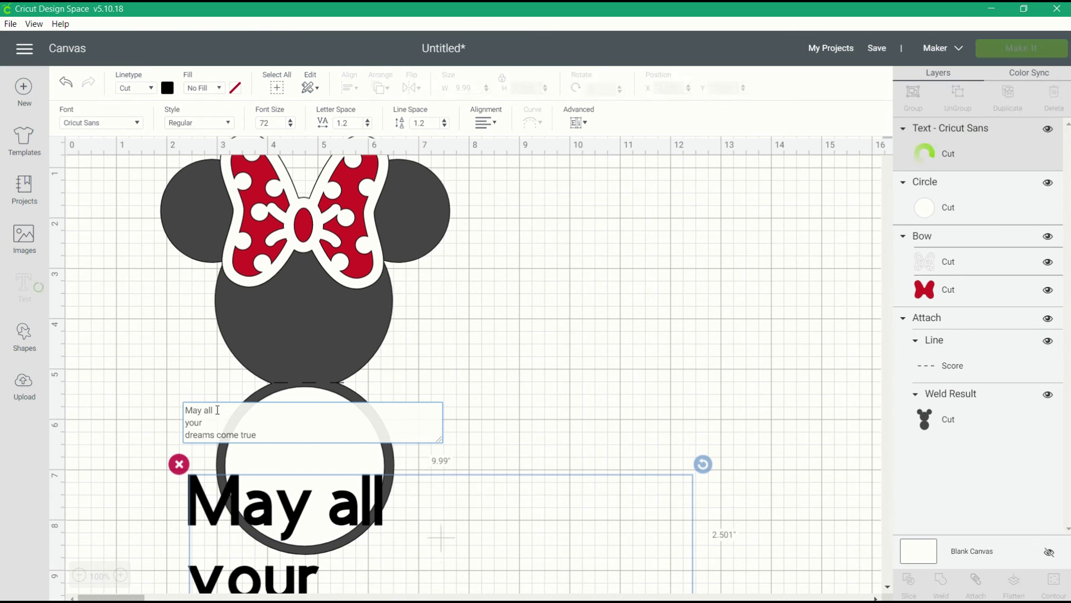
key(Delete)
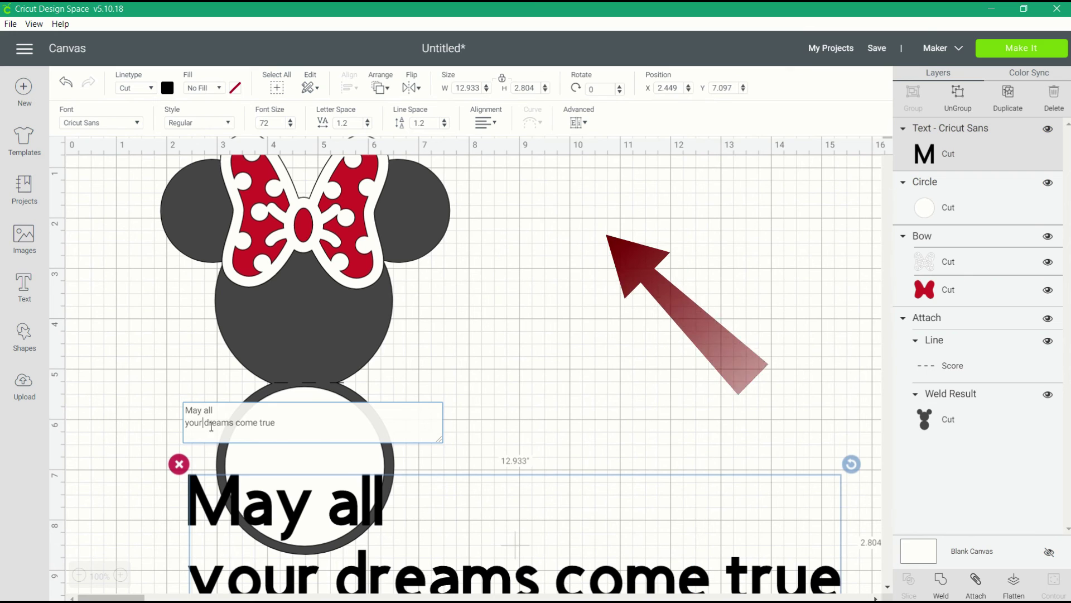
Put 'come true' on its own third line and center-align the text.
click(239, 422)
key(Return)
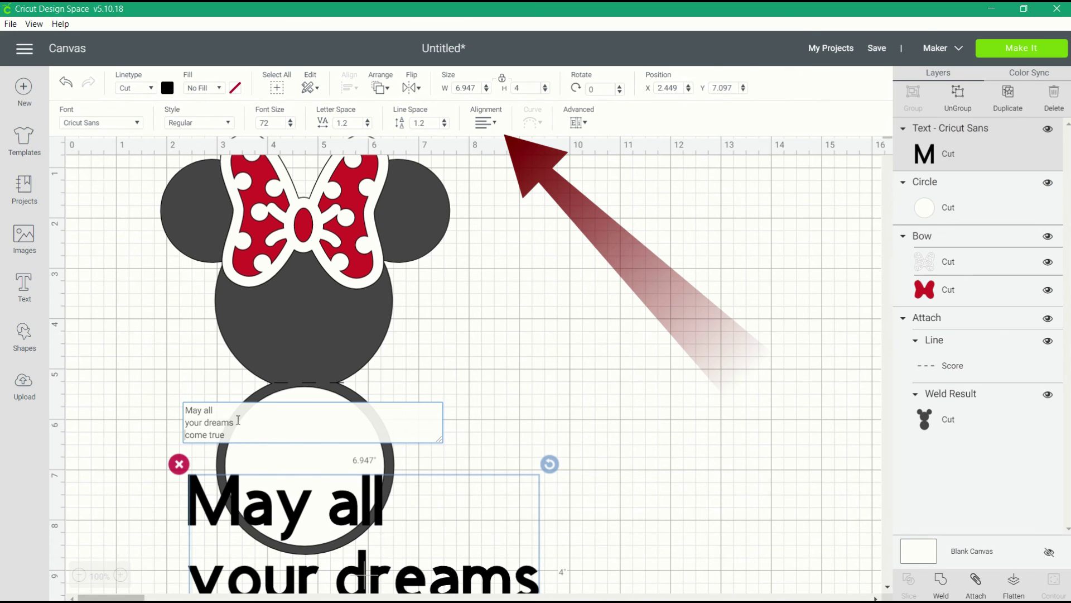
click(483, 123)
click(522, 159)
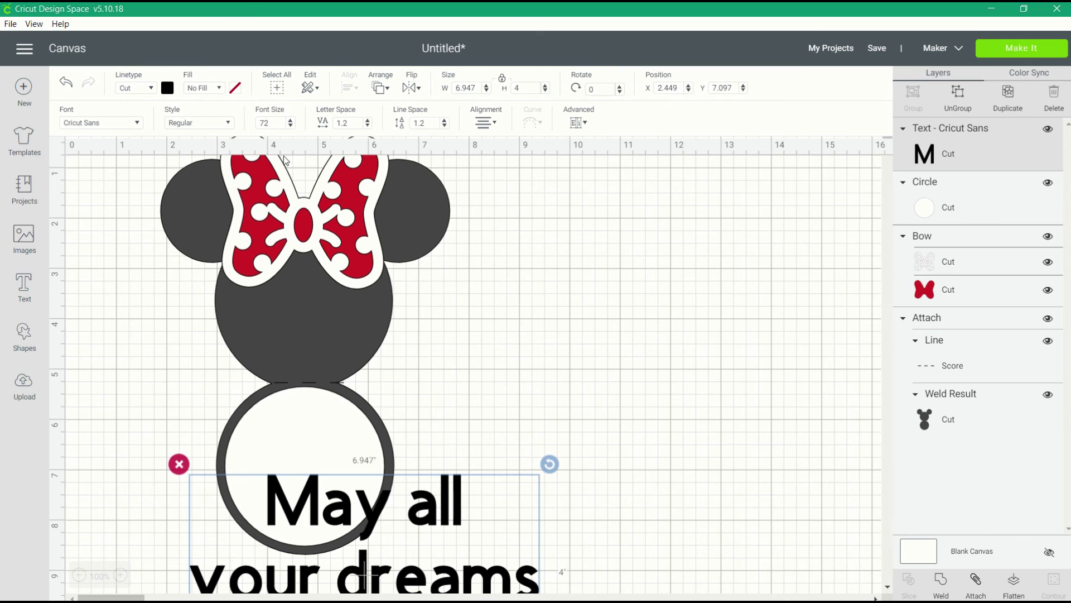
Filter fonts to writing and owned fonts, and apply Close to My Heart - Flower Market 1.
click(107, 122)
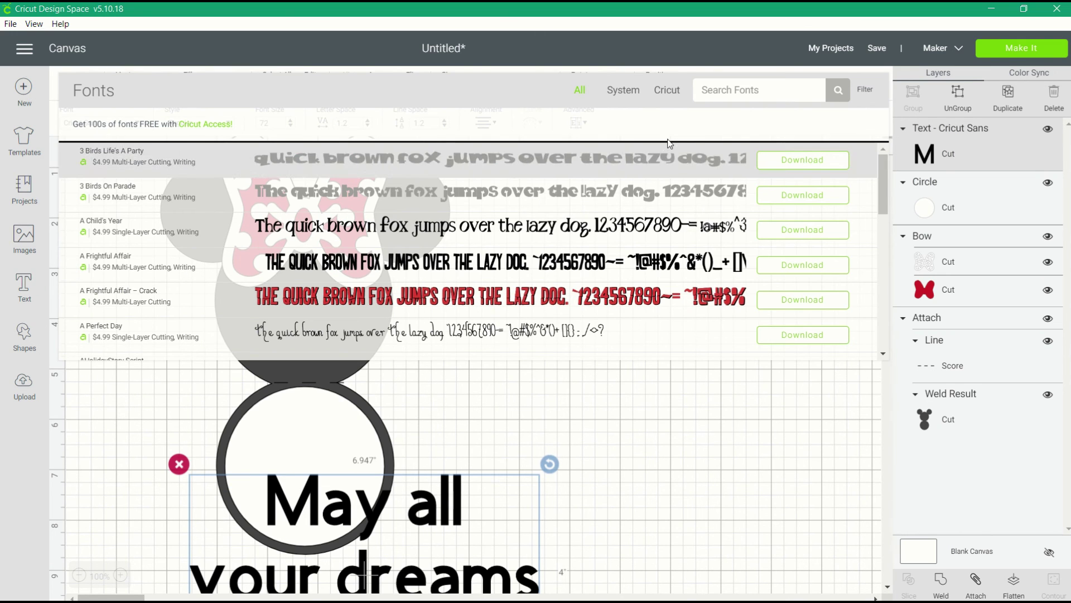
click(866, 98)
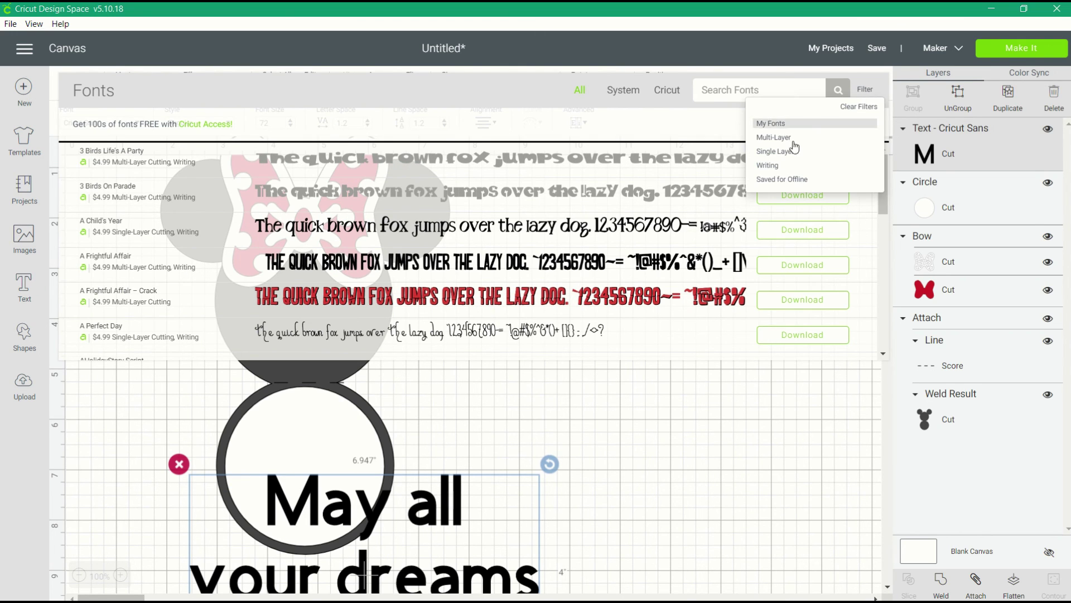
click(773, 166)
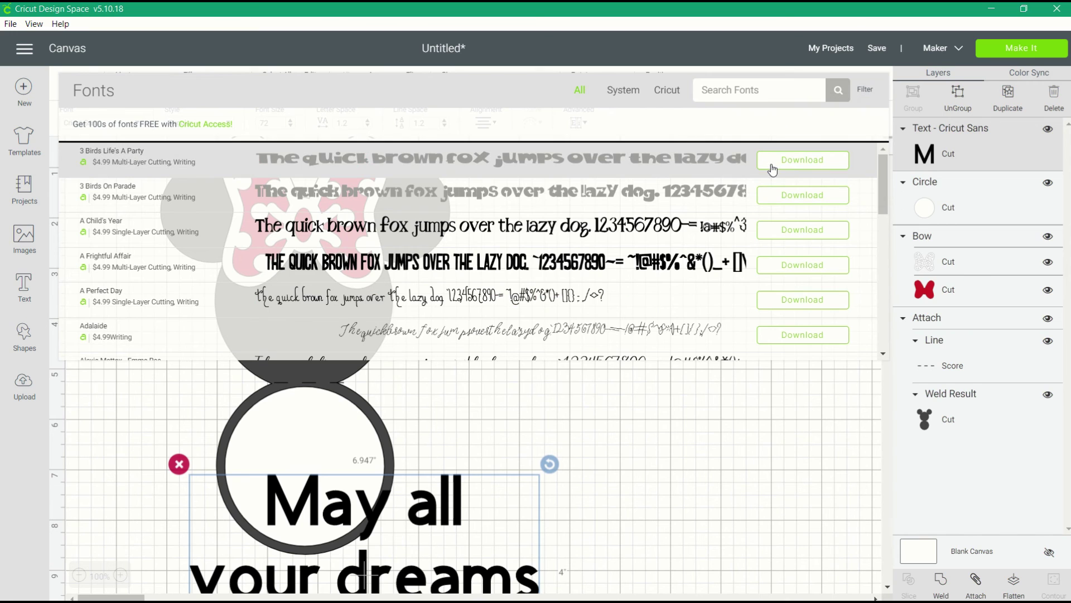
click(866, 91)
click(772, 123)
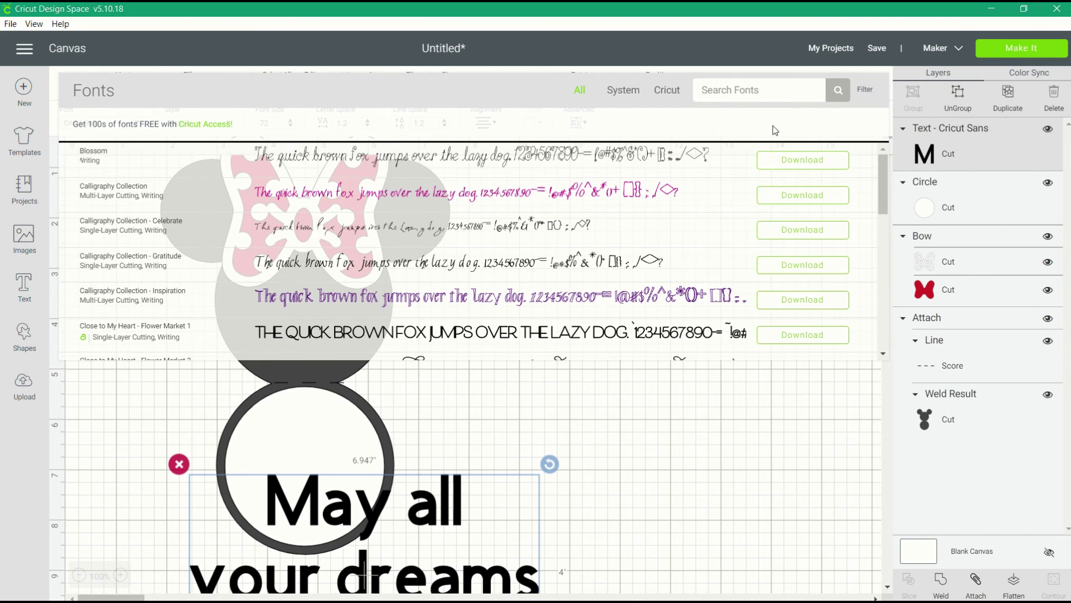
scroll(463, 234, down, 4)
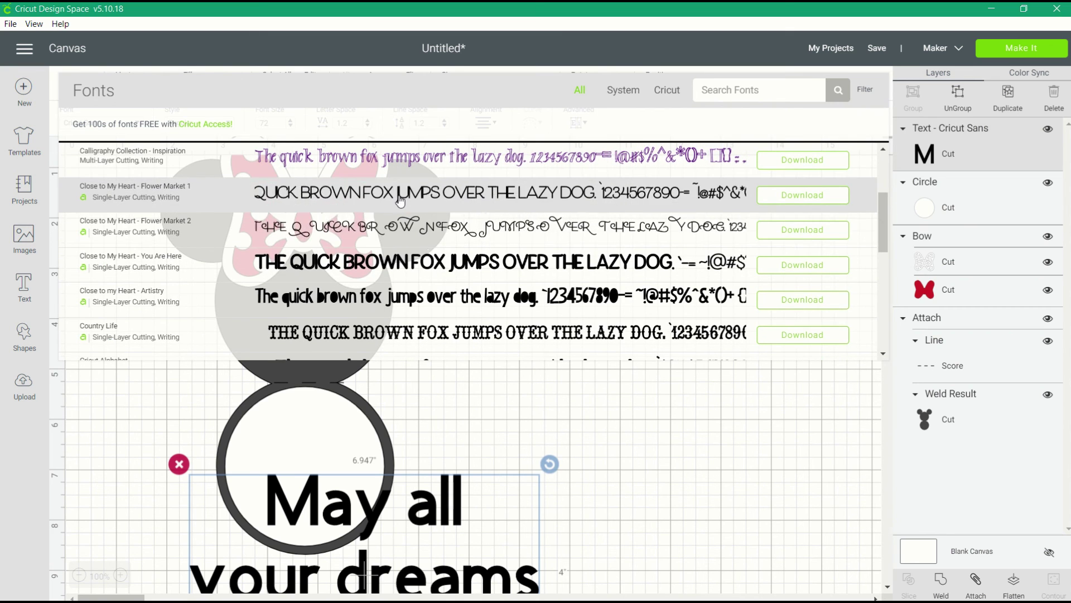
click(398, 193)
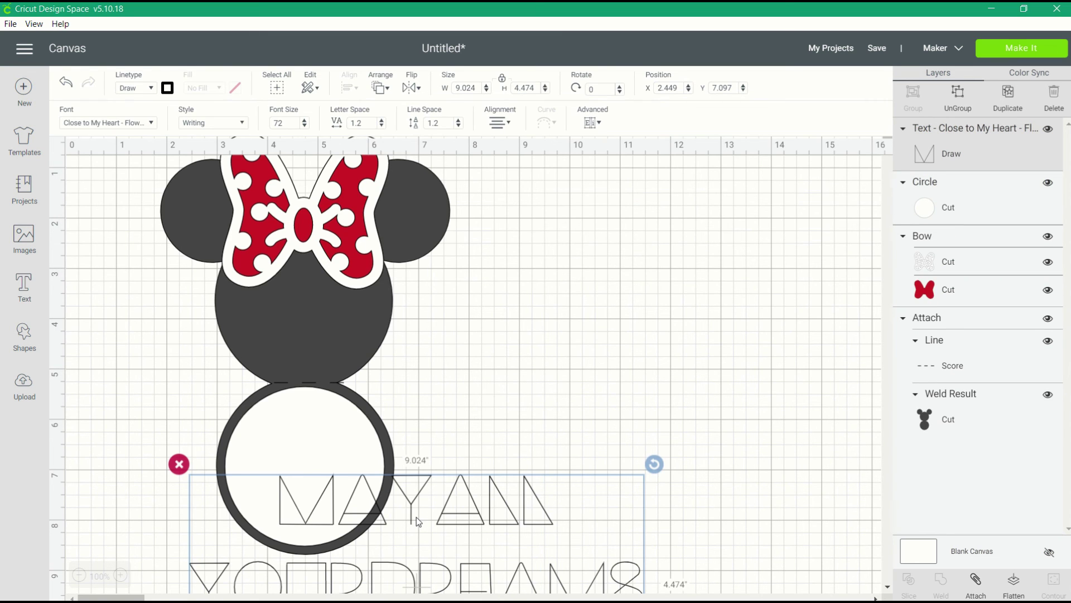
Move the sentiment up over Minnie's head and switch it to Close to My Heart - You Are Here.
drag(406, 386, 466, 336)
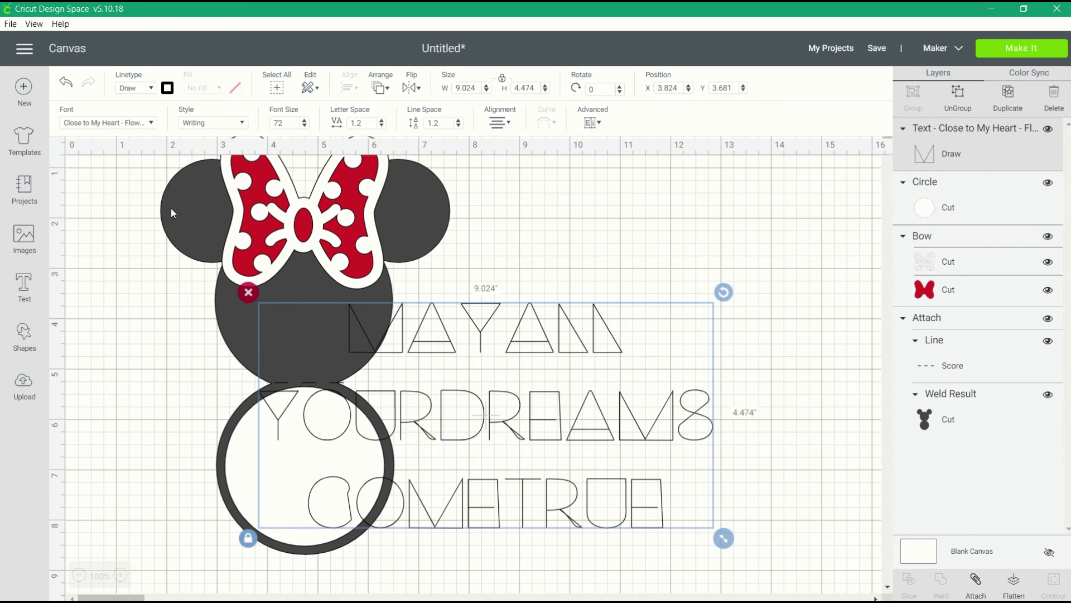
click(135, 124)
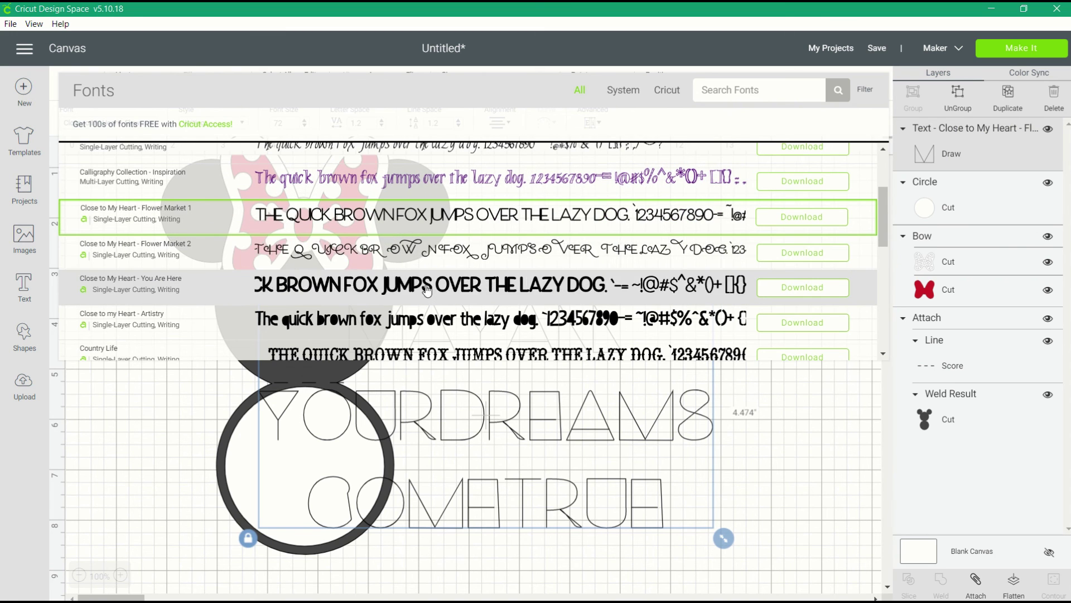
click(428, 289)
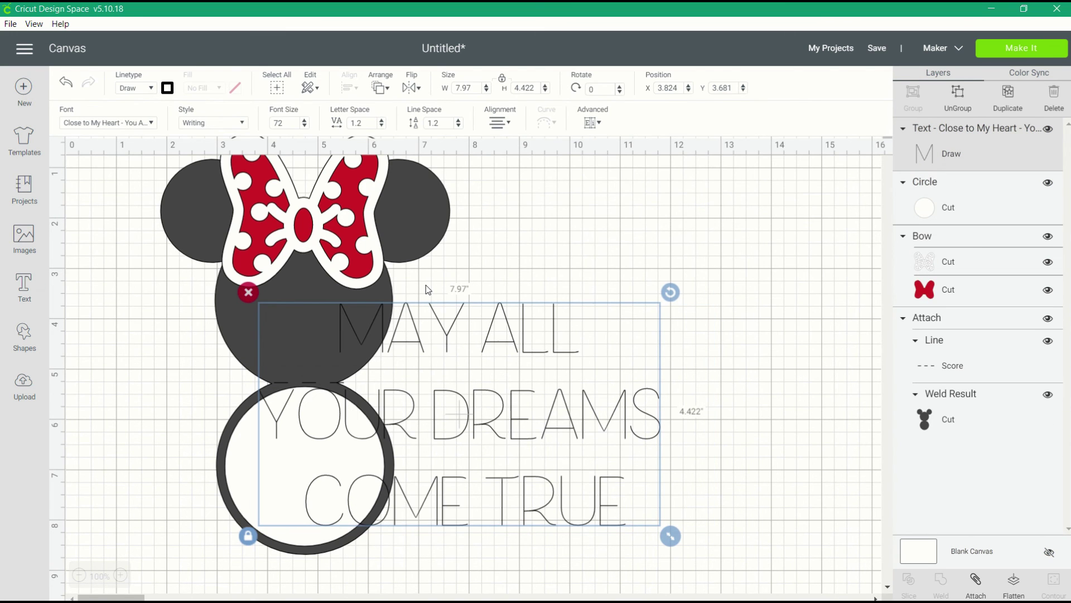
Shrink the sentiment to fit the white circle and set its pen to Glitter Gel 0.8mm.
drag(670, 536, 382, 491)
click(167, 88)
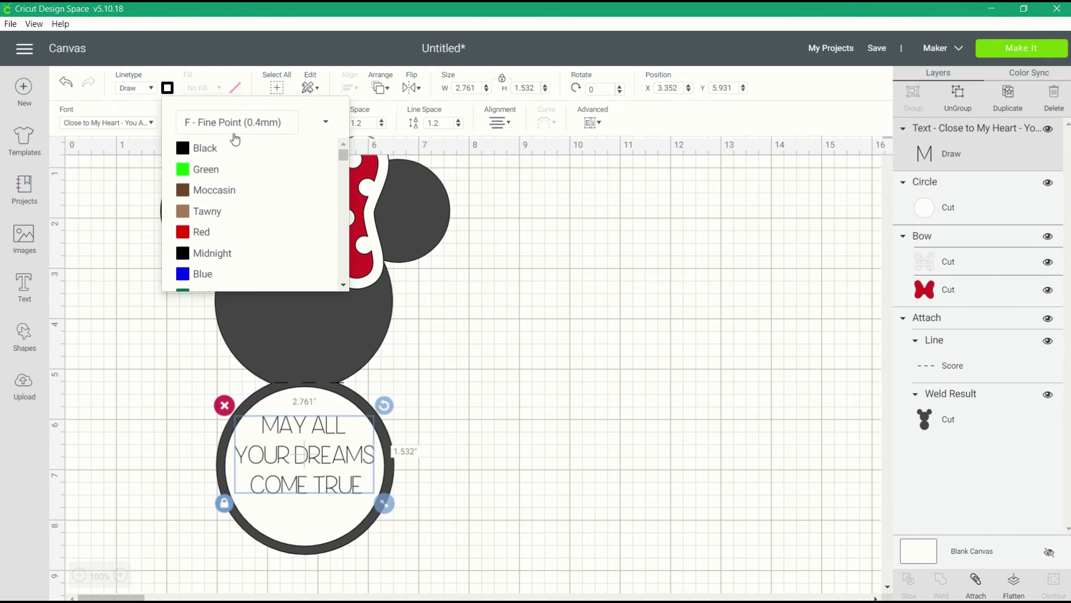
click(235, 123)
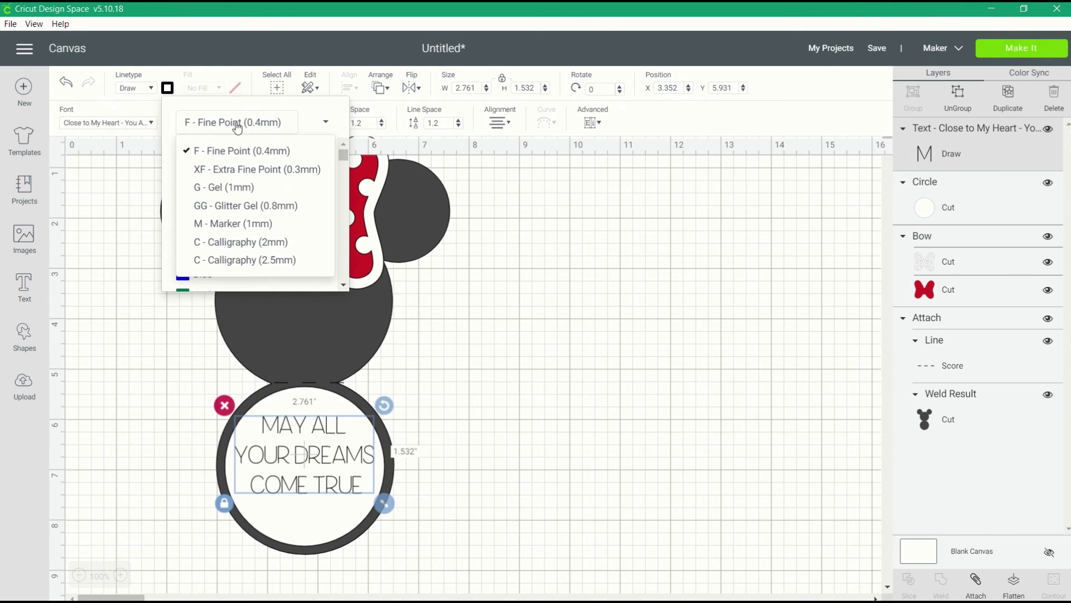
click(234, 207)
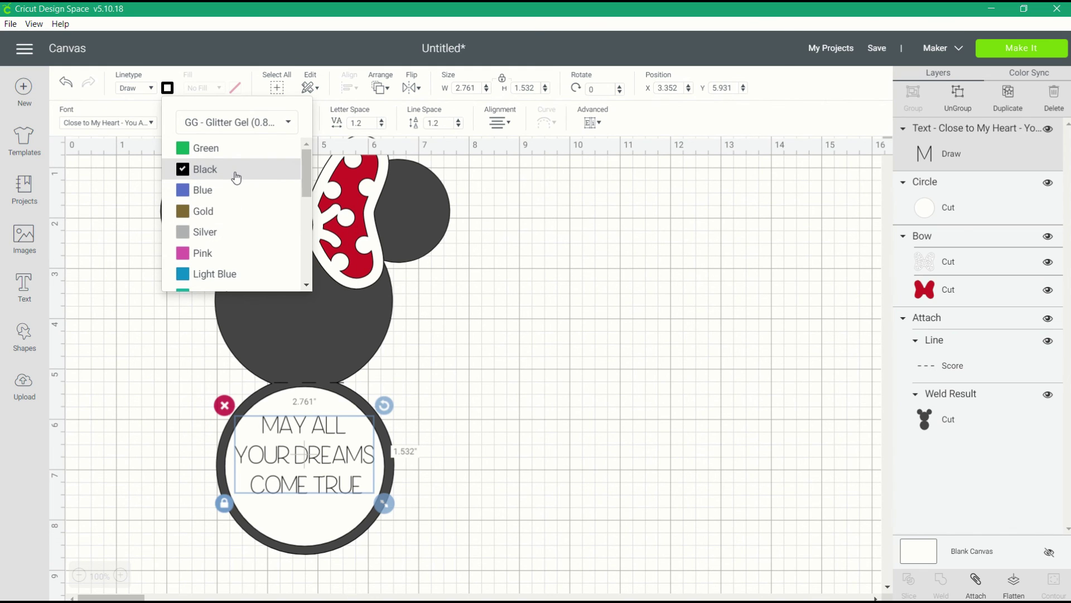
Center the sentiment horizontally on the white circle, attach them, and proceed to mat preparation.
click(316, 418)
shift+click(305, 527)
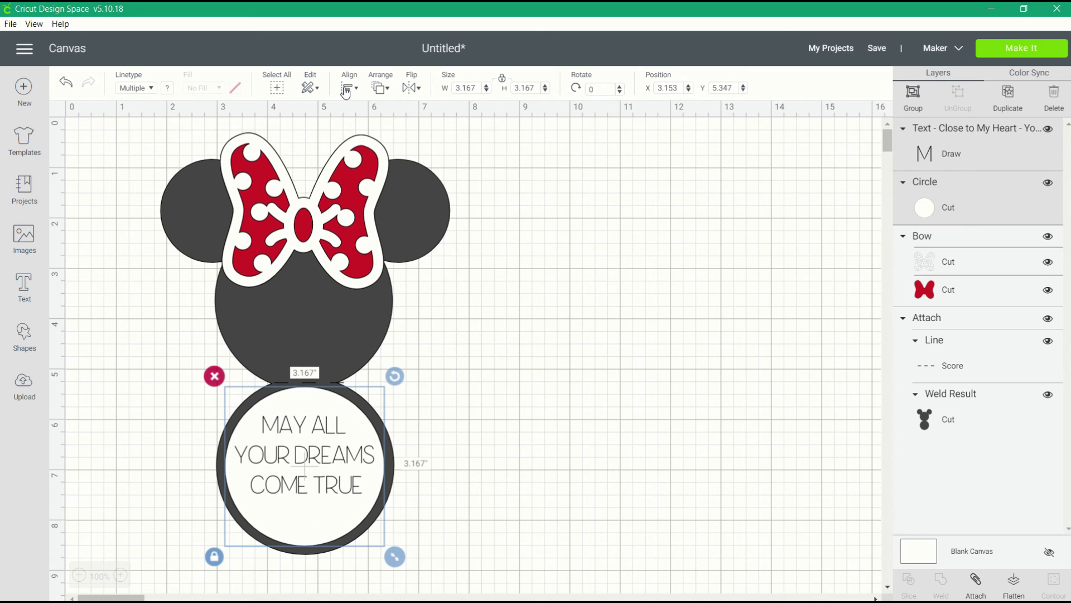
click(349, 87)
click(382, 152)
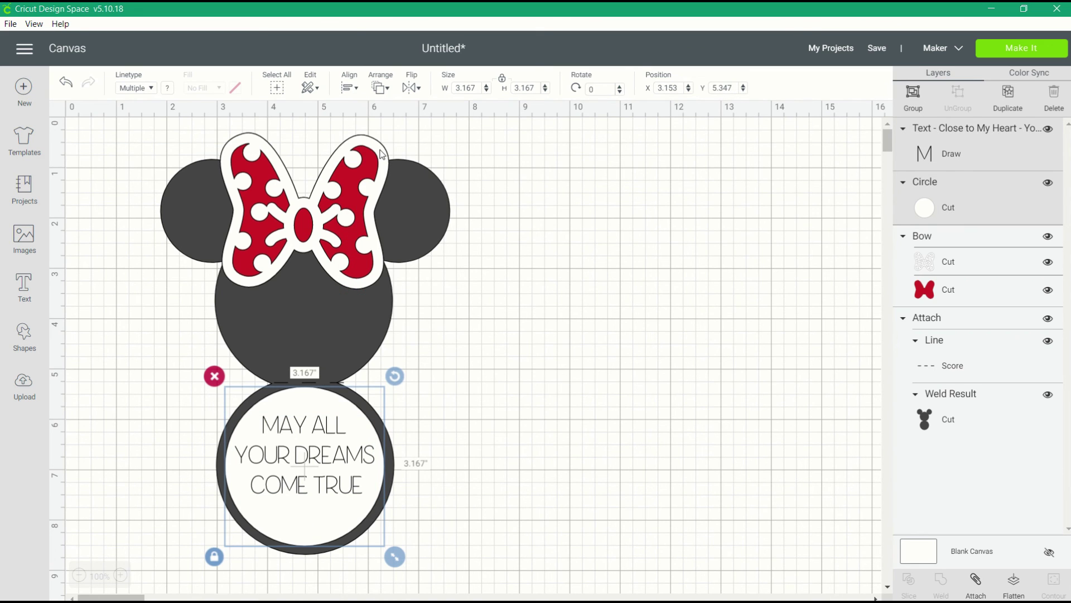
click(974, 584)
click(486, 473)
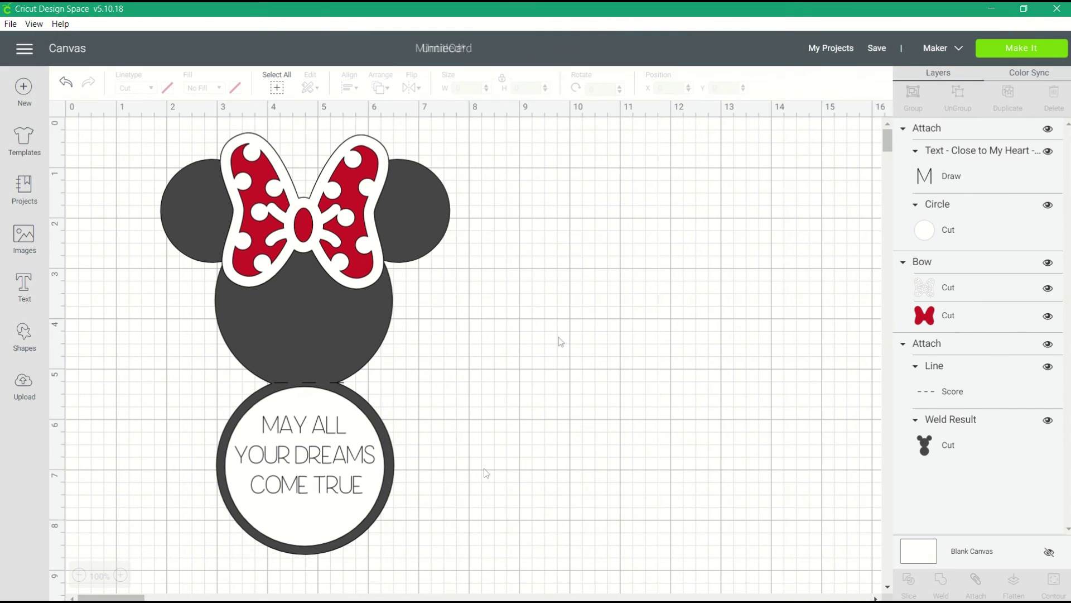
click(1018, 49)
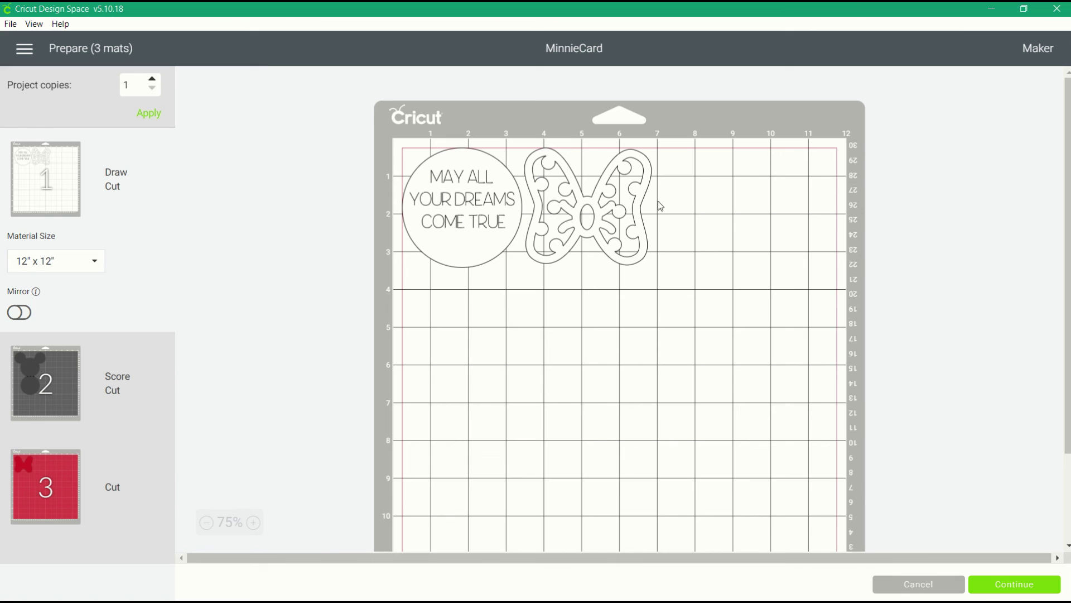
Preview mat 2, continue to the Make screen, and choose Cardstock (for intricate cuts) as material.
click(58, 378)
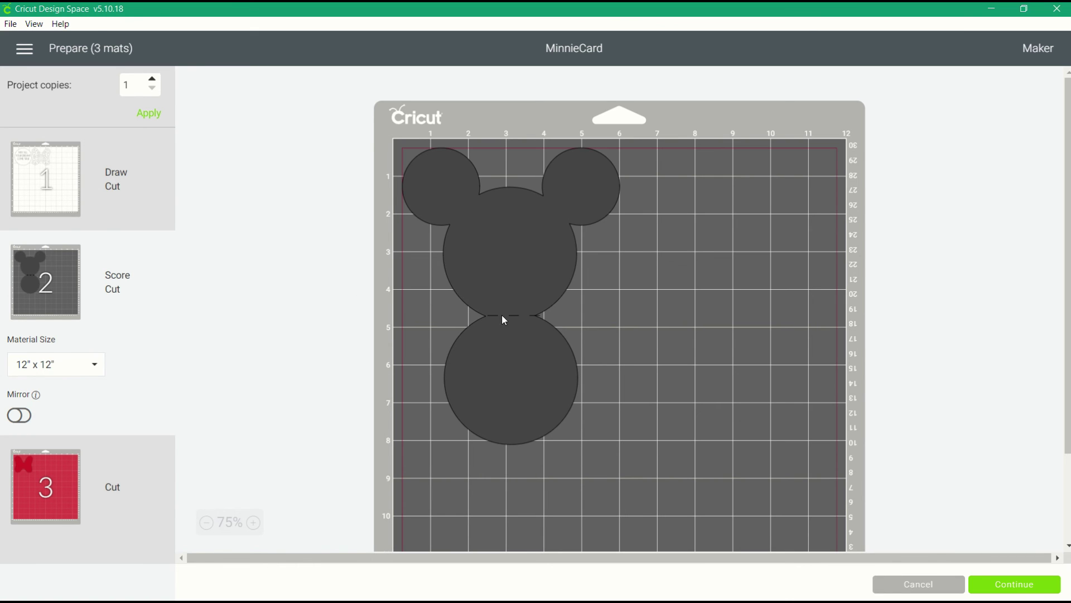
click(985, 587)
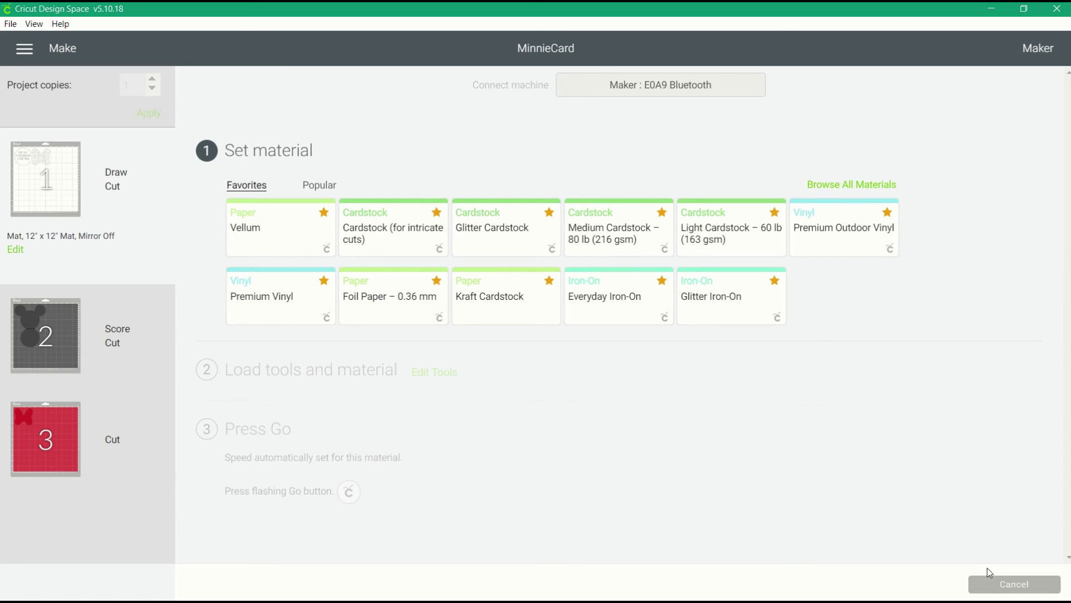
click(391, 241)
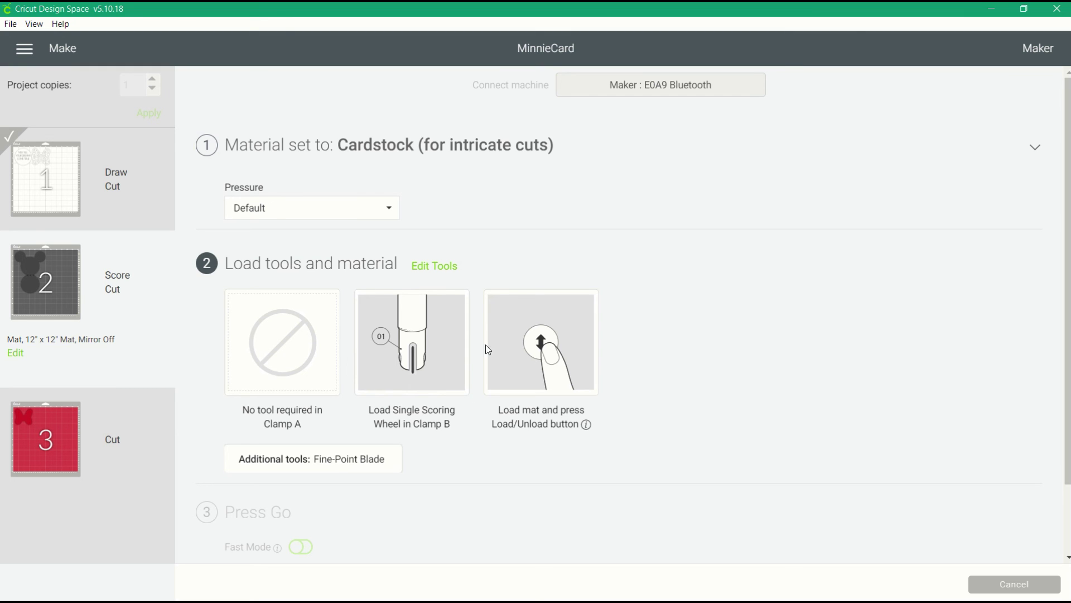
Replace mat 2's Single Scoring Wheel with the Scoring Stylus and apply the change.
click(444, 268)
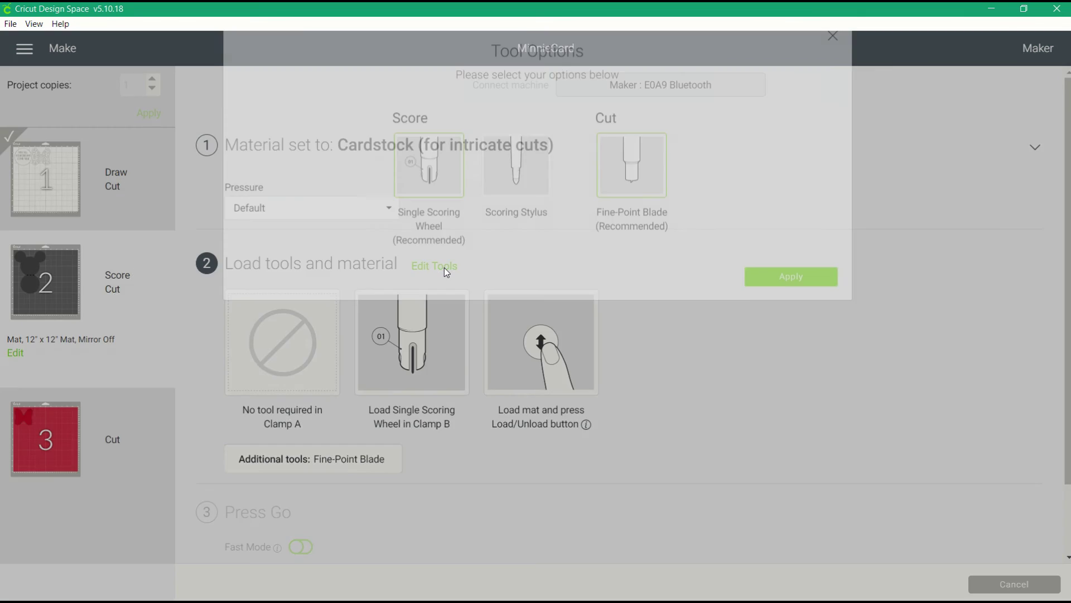
click(507, 218)
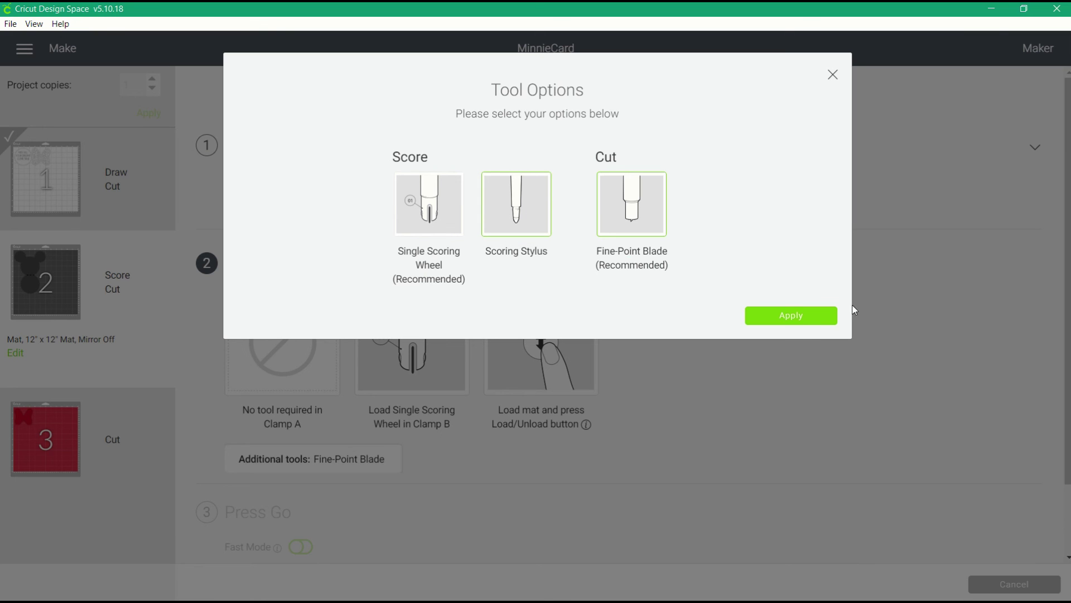
click(804, 318)
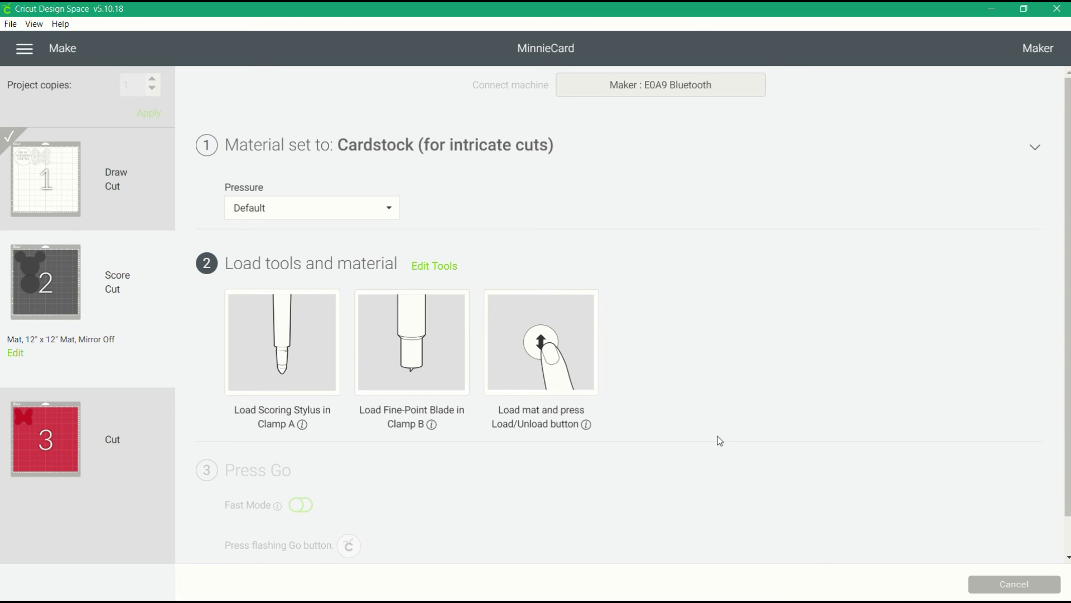